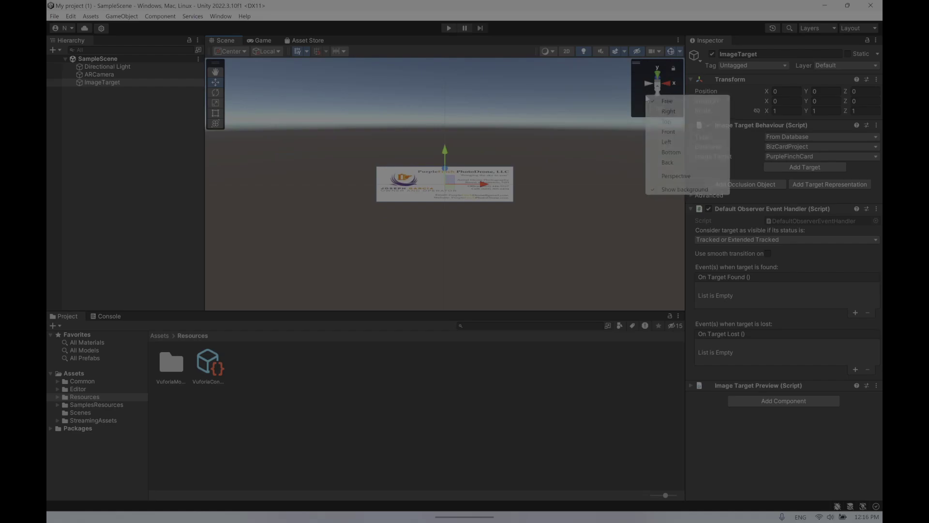
Step: Switch the scene view to perspective projection and clear the selection of the image target
{"action": "left_click", "coordinate": [661, 177]}
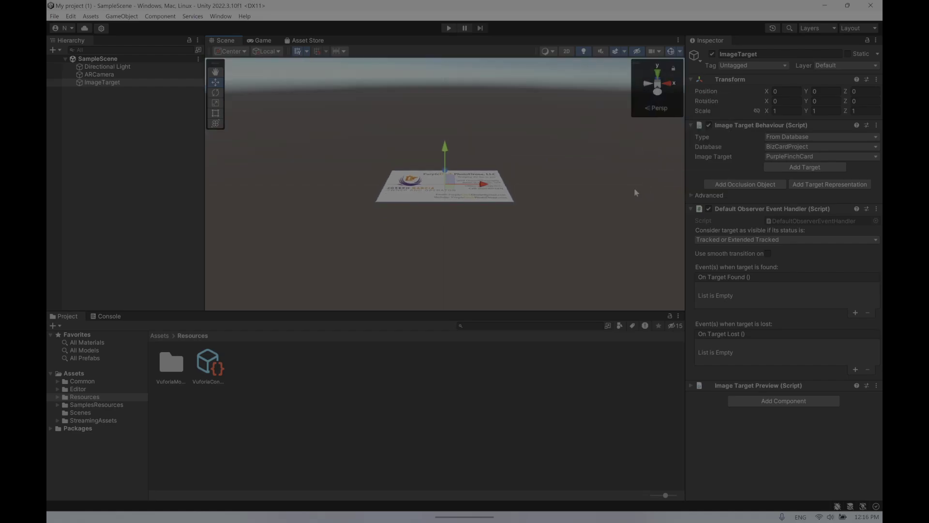
{"action": "left_click", "coordinate": [497, 231]}
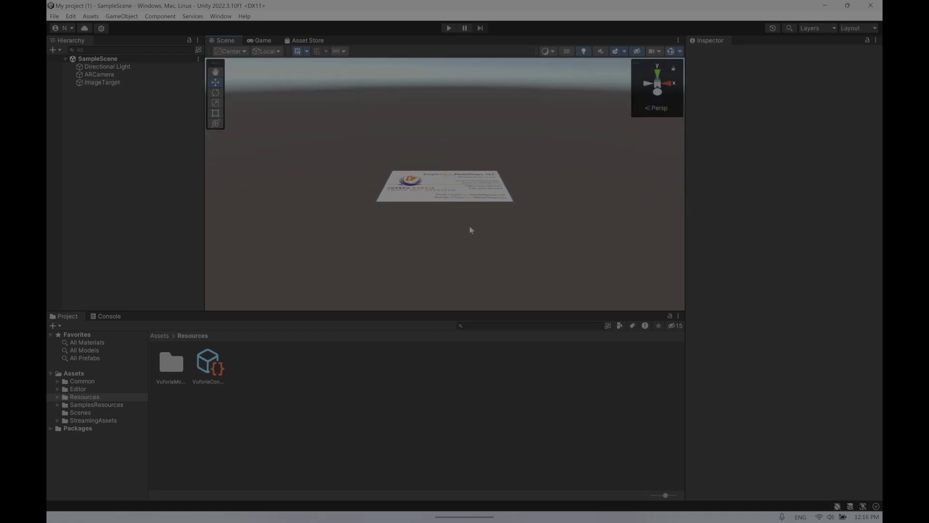
{"action": "scroll", "coordinate": [470, 227], "scroll_direction": "up", "scroll_amount": 5}
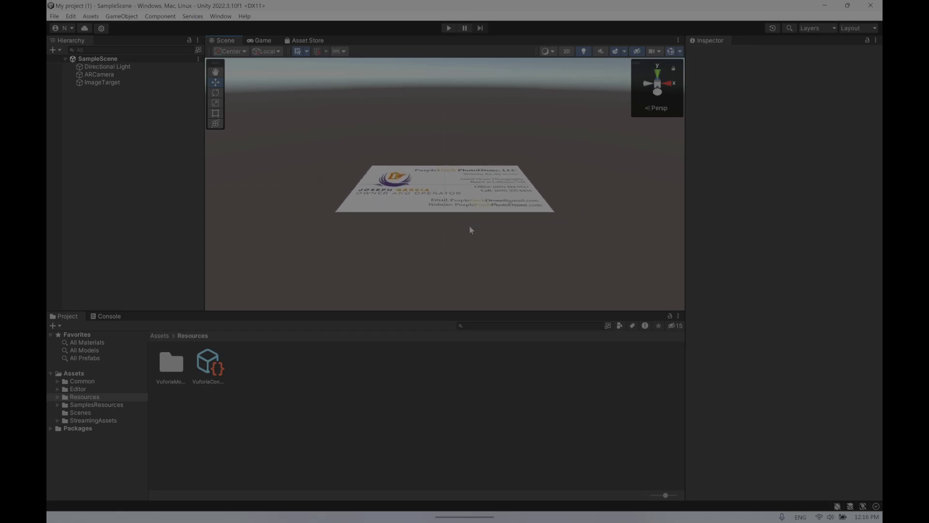
{"action": "scroll", "coordinate": [470, 227], "scroll_direction": "down", "scroll_amount": 2}
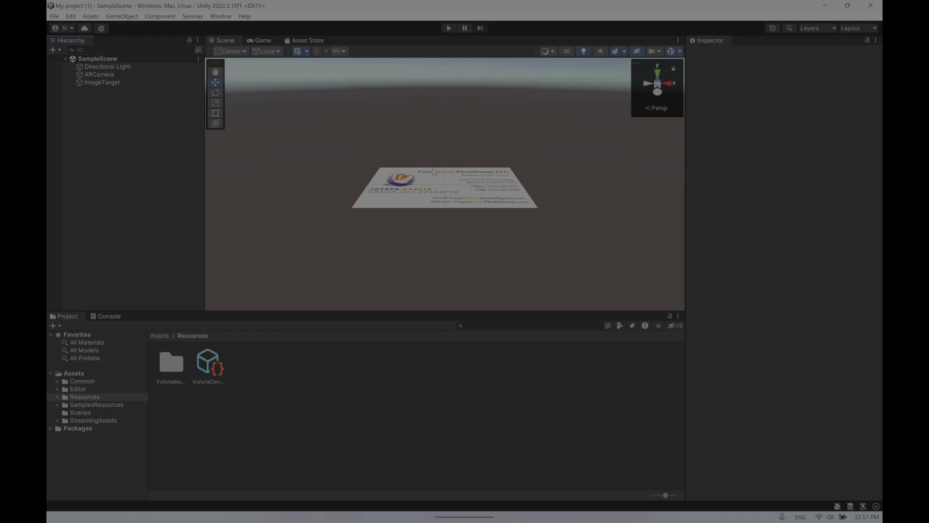
{"action": "scroll", "coordinate": [451, 231], "scroll_direction": "up", "scroll_amount": 2}
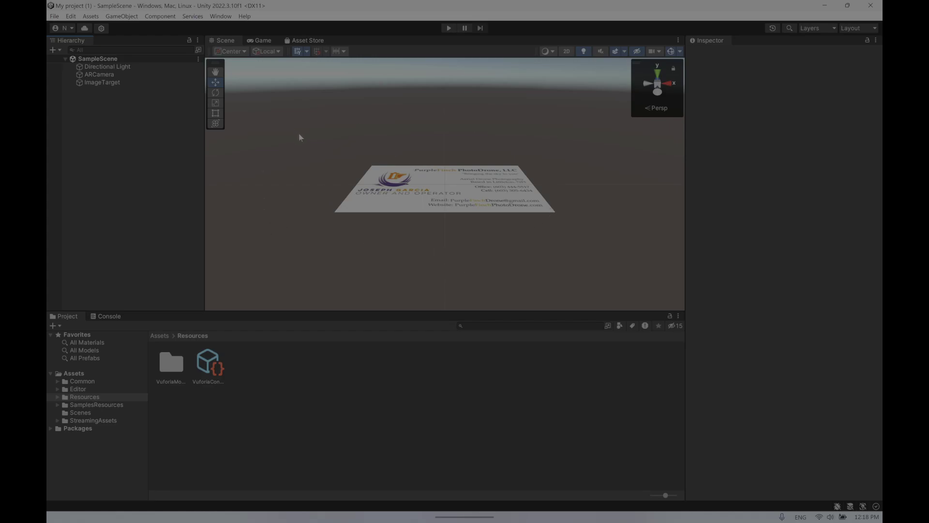
{"action": "scroll", "coordinate": [337, 136], "scroll_direction": "down", "scroll_amount": 3}
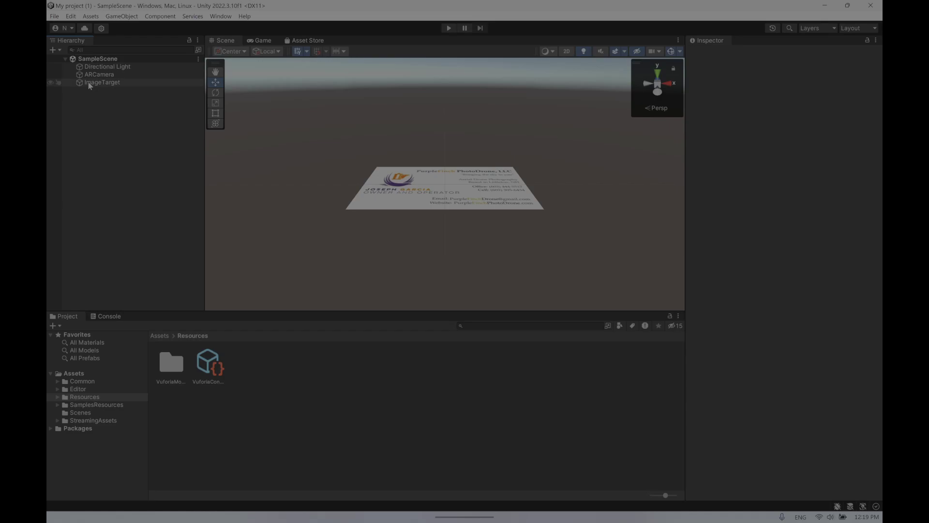
Step: Add a 3D cube to the scene, keeping its default name
{"action": "left_click", "coordinate": [110, 83]}
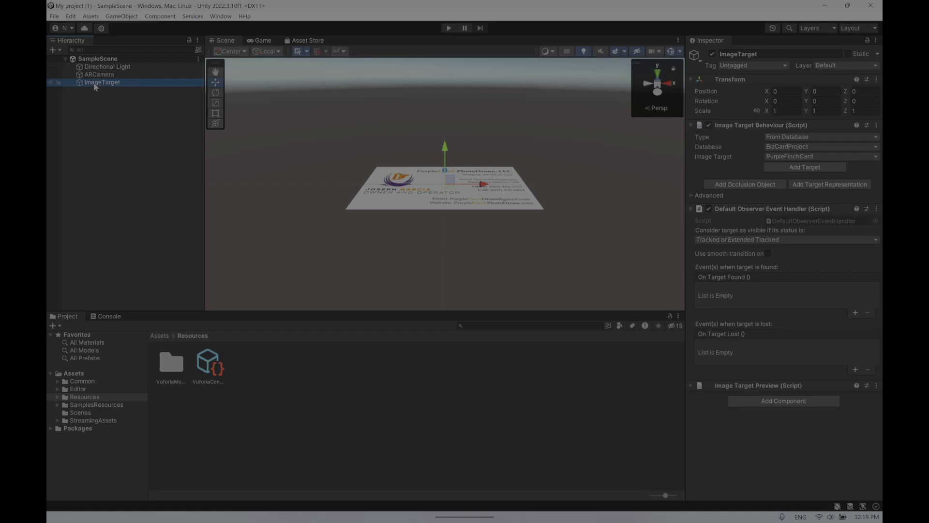
{"action": "left_click", "coordinate": [124, 16]}
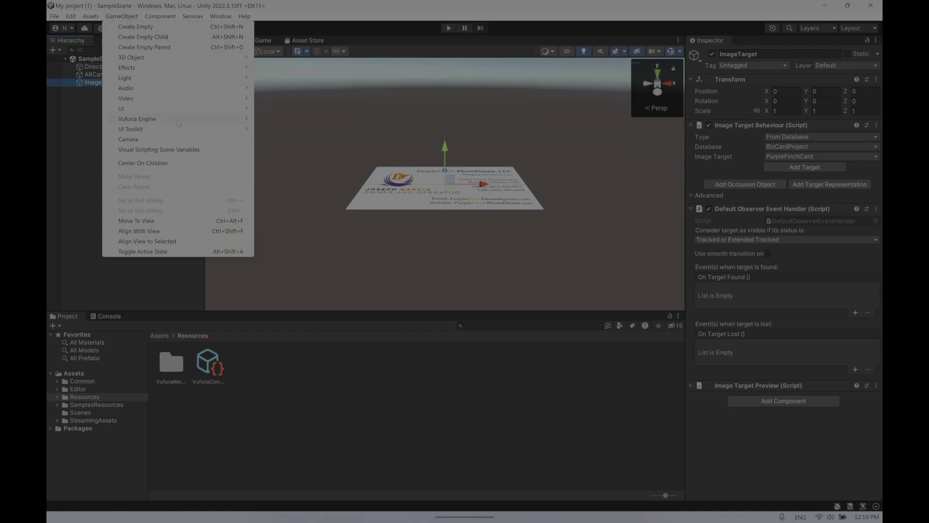
{"action": "mouse_move", "coordinate": [199, 123]}
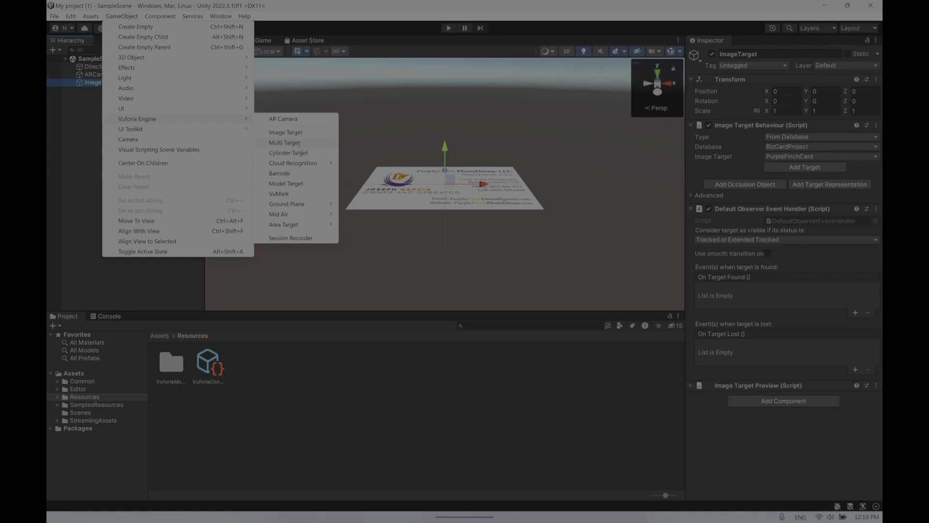
{"action": "mouse_move", "coordinate": [237, 59]}
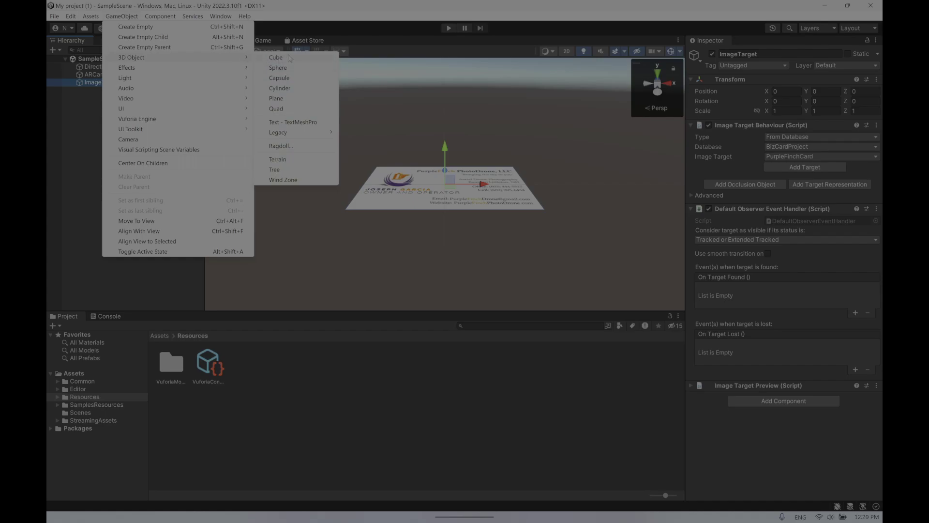
{"action": "left_click", "coordinate": [277, 57]}
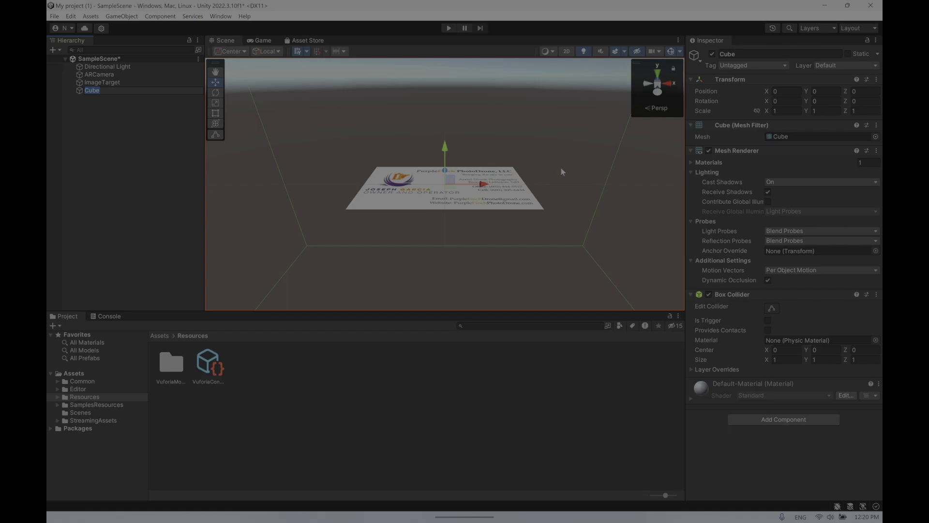
{"action": "scroll", "coordinate": [561, 168], "scroll_direction": "down", "scroll_amount": 5}
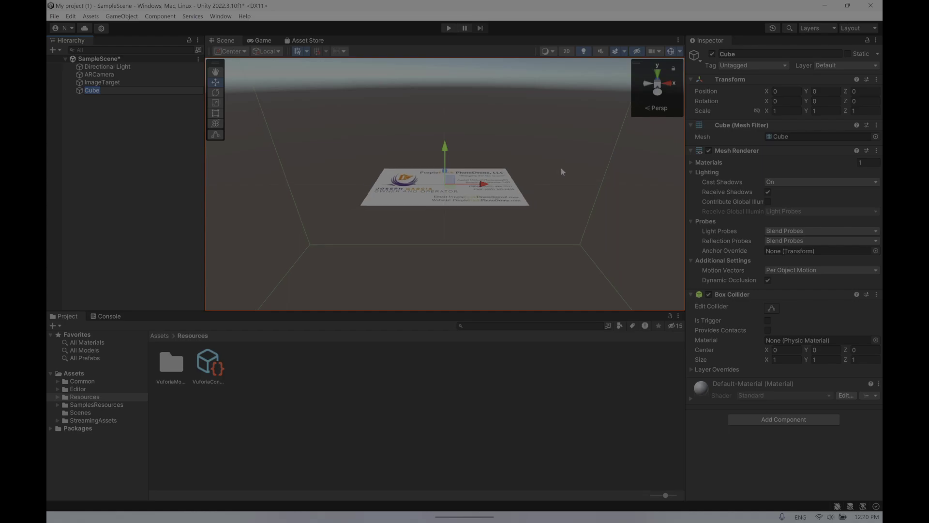
{"action": "scroll", "coordinate": [562, 169], "scroll_direction": "down", "scroll_amount": 4}
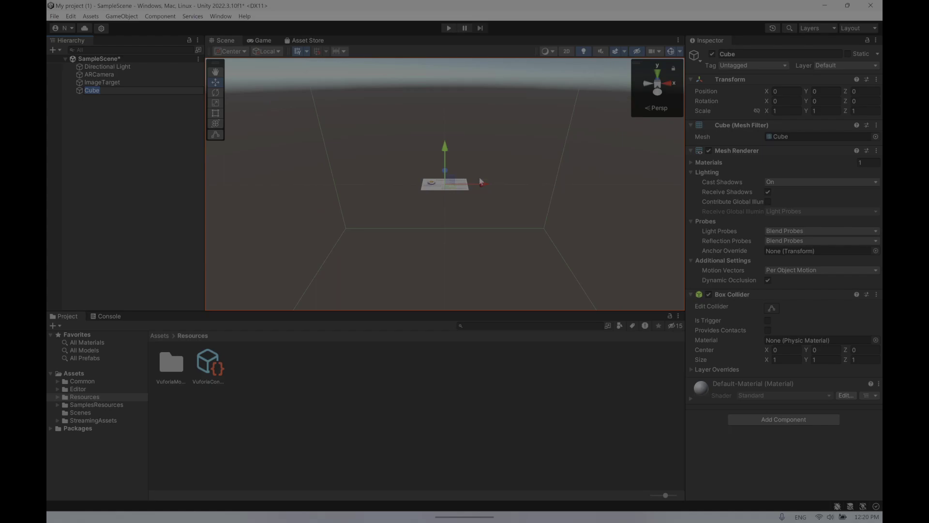
{"action": "left_click", "coordinate": [124, 143]}
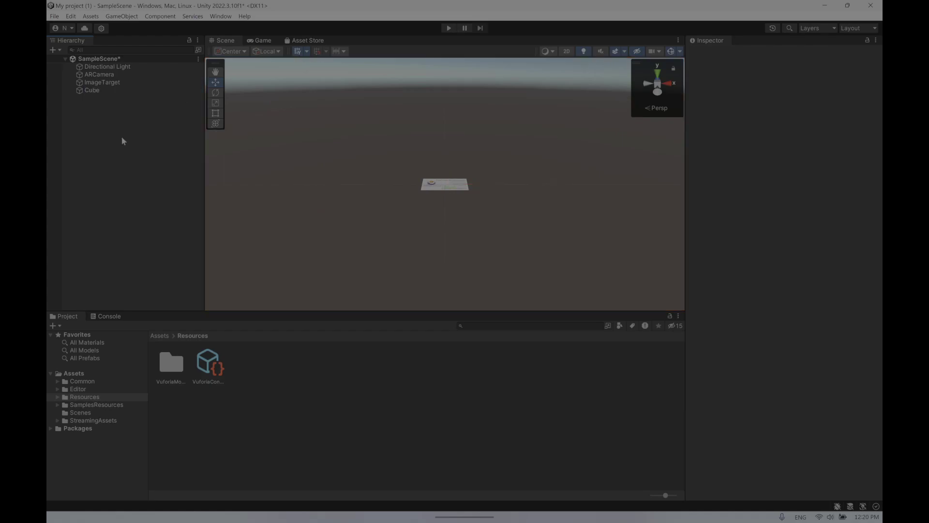
Step: Frame the cube and the image target in turn to compare their sizes
{"action": "left_click", "coordinate": [105, 90]}
{"action": "double_click", "coordinate": [105, 90]}
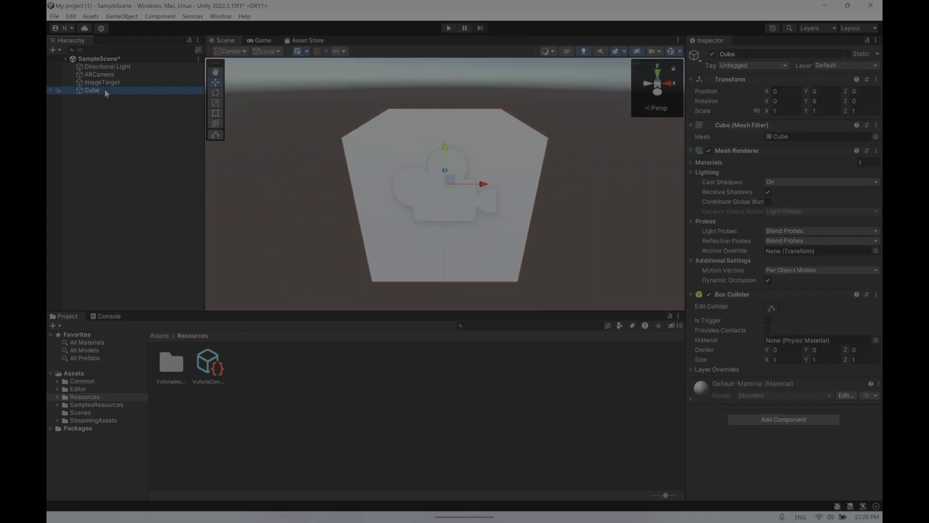
{"action": "scroll", "coordinate": [400, 143], "scroll_direction": "down", "scroll_amount": 5}
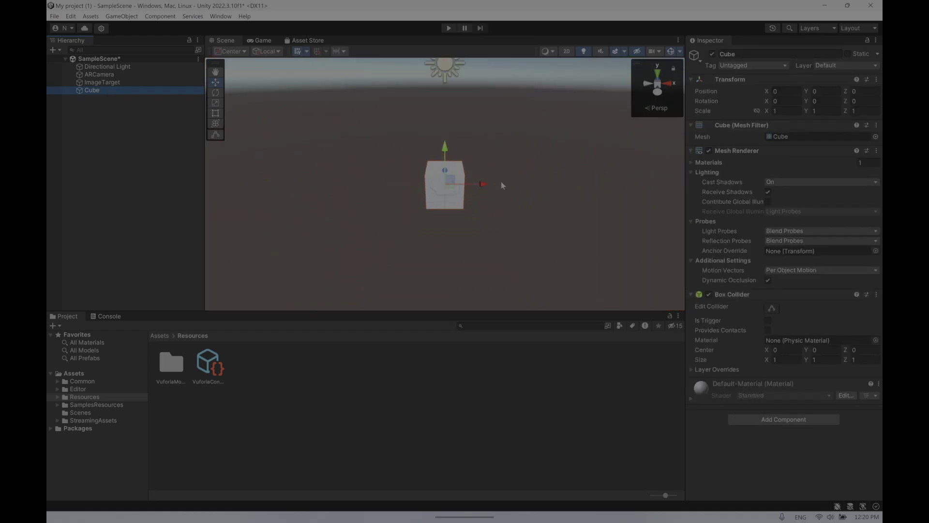
{"action": "scroll", "coordinate": [501, 181], "scroll_direction": "up", "scroll_amount": 3}
{"action": "scroll", "coordinate": [502, 184], "scroll_direction": "up", "scroll_amount": 2}
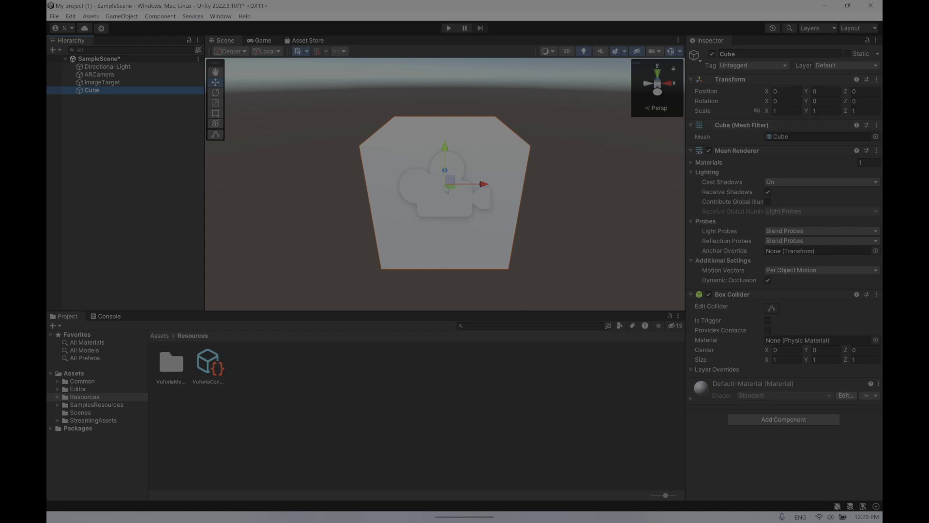
{"action": "double_click", "coordinate": [123, 82]}
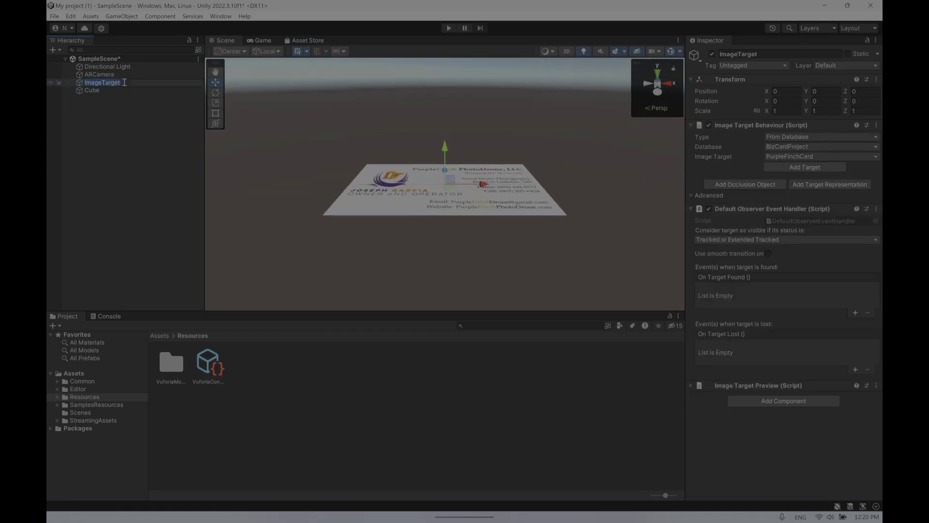
{"action": "left_click", "coordinate": [133, 91]}
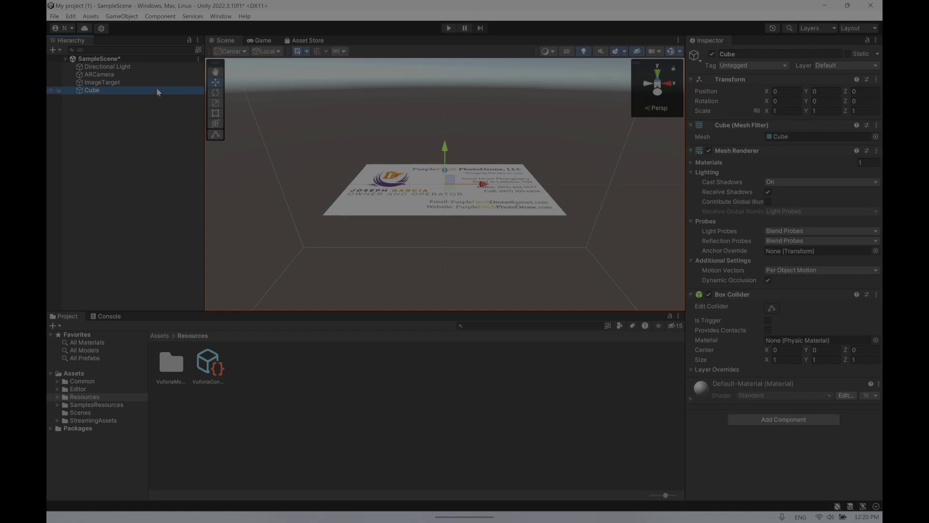
{"action": "double_click", "coordinate": [156, 88]}
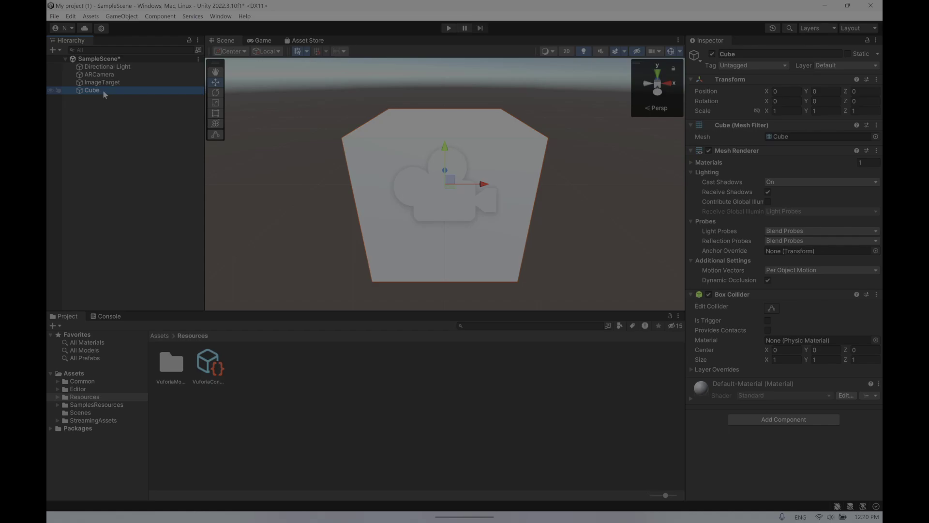
Step: Make the cube a child of ImageTarget in the scene hierarchy
{"action": "mouse_move", "coordinate": [100, 94]}
{"action": "left_mouse_down"}
{"action": "mouse_move", "coordinate": [114, 83]}
{"action": "mouse_move", "coordinate": [115, 94]}
{"action": "left_mouse_up"}
{"action": "left_click", "coordinate": [142, 121]}
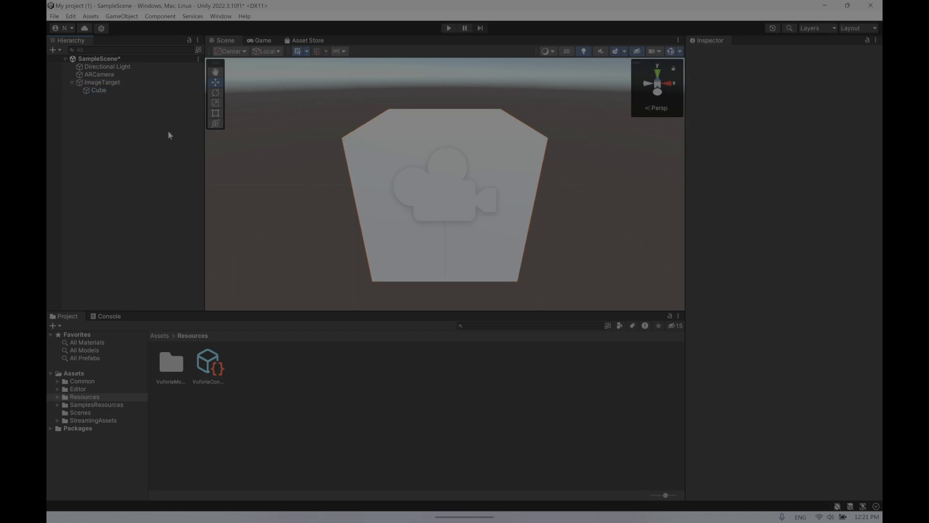
{"action": "left_click", "coordinate": [96, 91]}
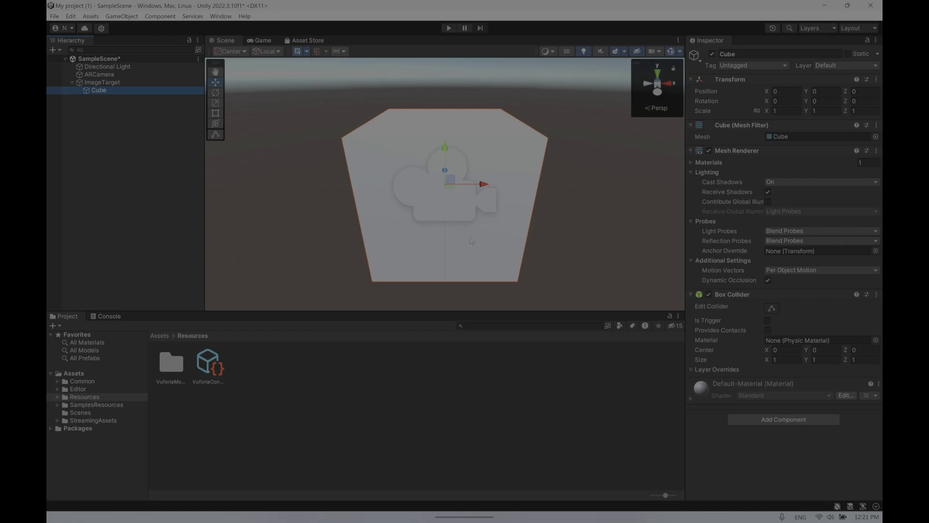
{"action": "left_click", "coordinate": [101, 83]}
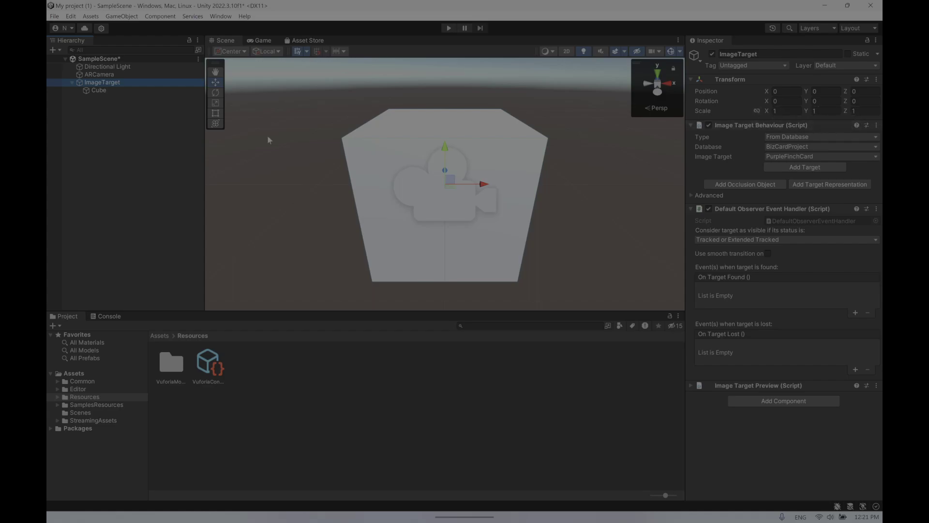
Step: Set the cube's scale to 0.011 on X, Y and Z
{"action": "left_click", "coordinate": [106, 90]}
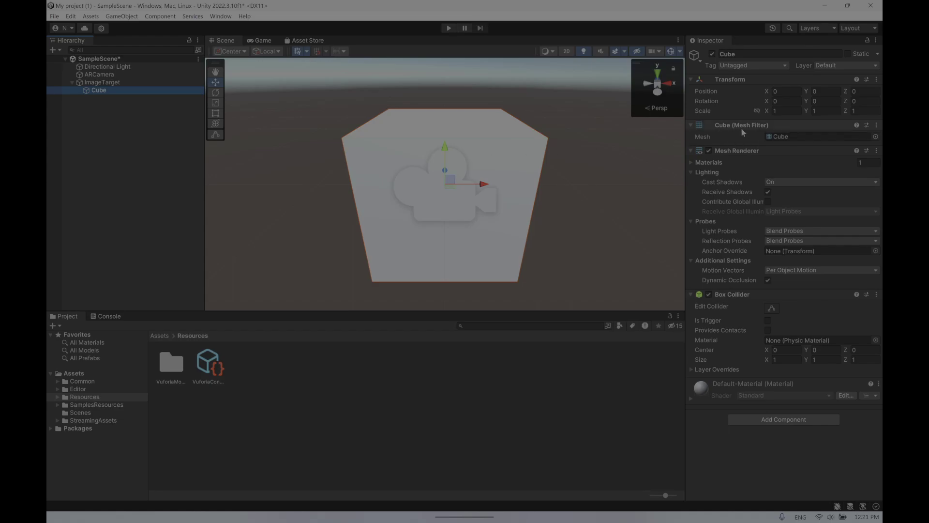
{"action": "left_click", "coordinate": [779, 111]}
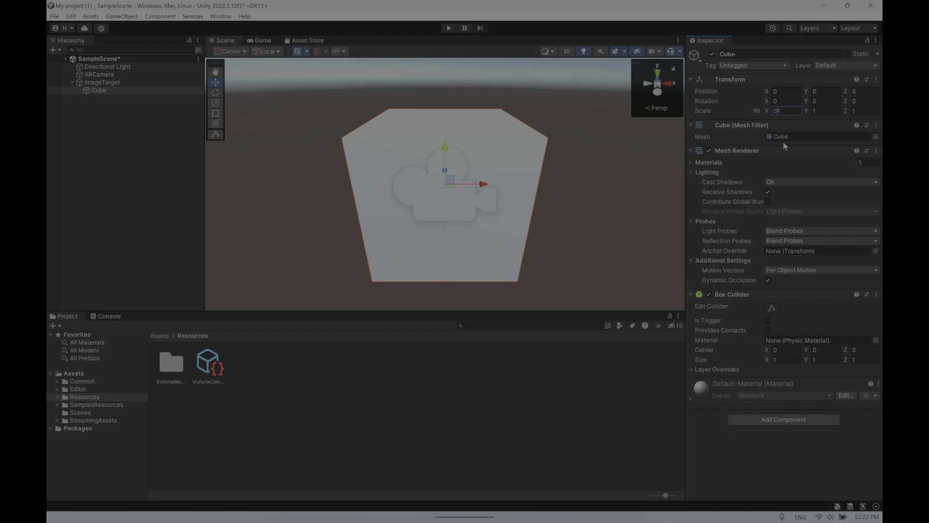
{"action": "type", "text": "0.0"}
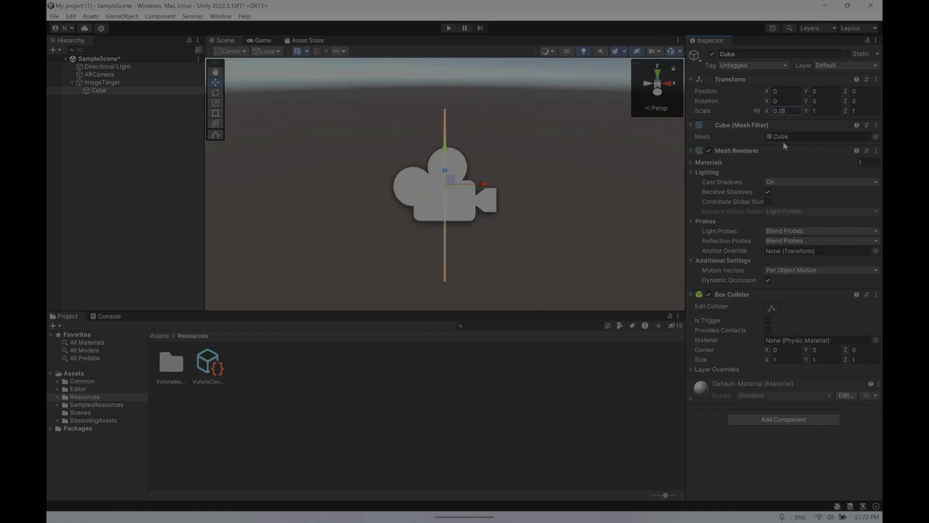
{"action": "type", "text": "1"}
{"action": "key", "text": "Return"}
{"action": "key", "text": "ctrl+c"}
{"action": "left_click", "coordinate": [823, 109]}
{"action": "key", "text": "ctrl+v"}
{"action": "left_click", "coordinate": [867, 110]}
{"action": "key", "text": "ctrl+v"}
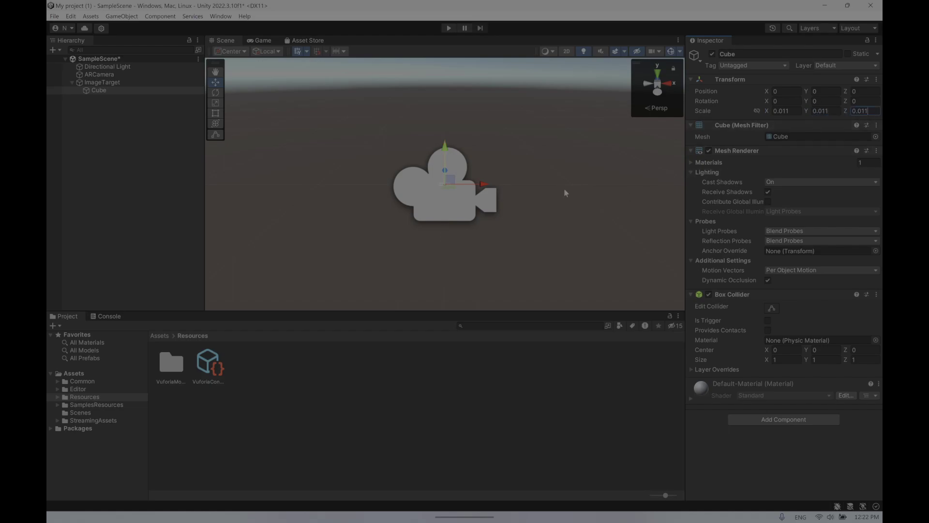
{"action": "left_click", "coordinate": [137, 143]}
Step: Frame the scaled cube and examine its size against the business card
{"action": "left_click", "coordinate": [102, 82]}
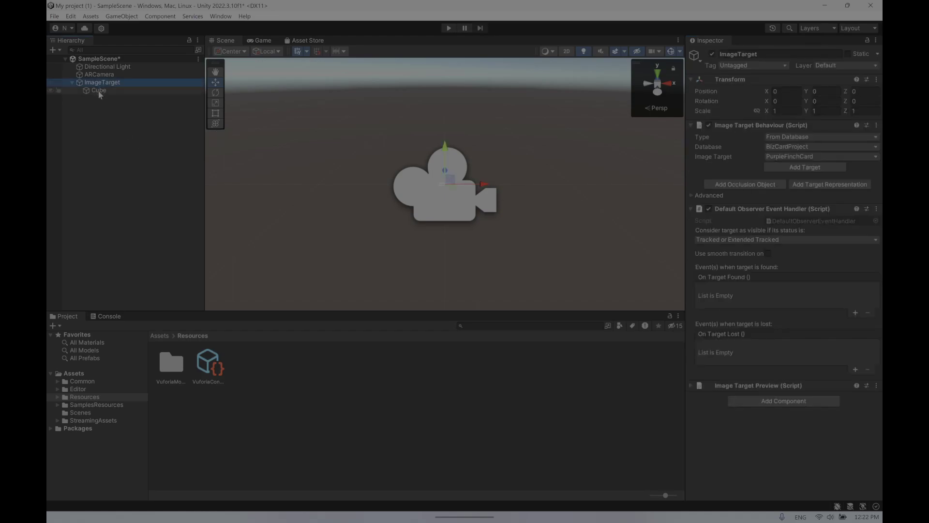
{"action": "left_click", "coordinate": [100, 91]}
{"action": "double_click", "coordinate": [99, 91]}
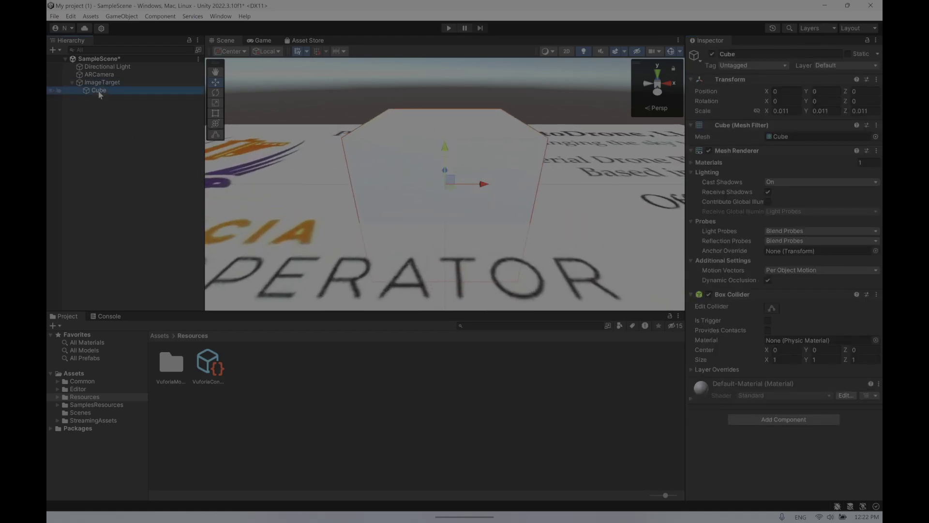
{"action": "scroll", "coordinate": [514, 233], "scroll_direction": "down", "scroll_amount": 8}
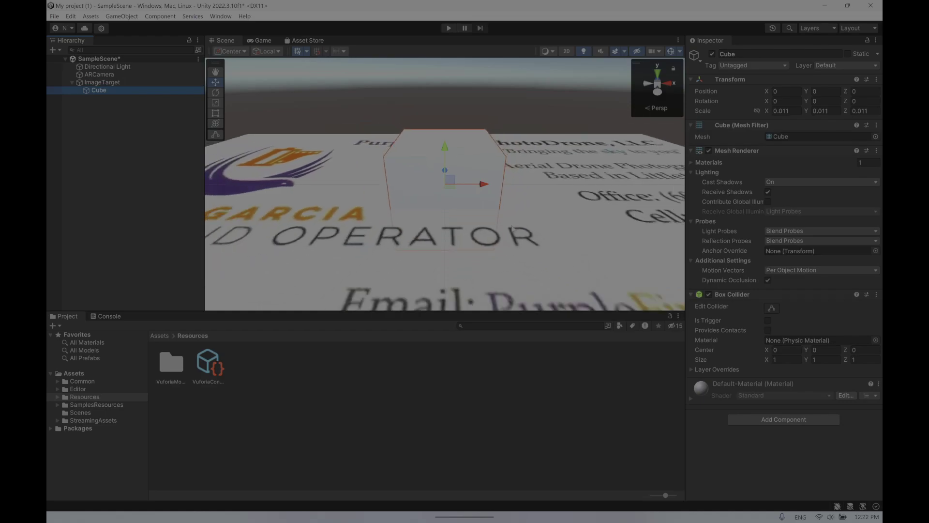
{"action": "scroll", "coordinate": [512, 225], "scroll_direction": "down", "scroll_amount": 2}
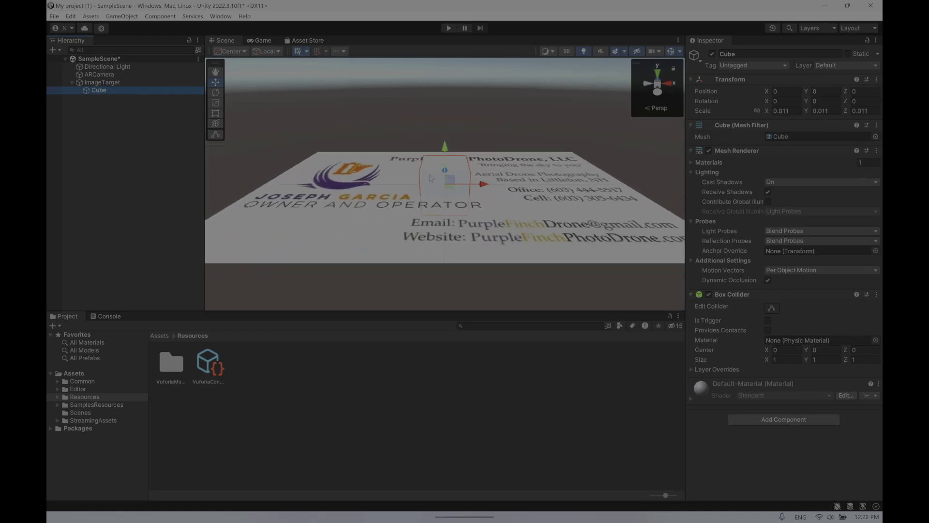
{"action": "scroll", "coordinate": [456, 173], "scroll_direction": "down", "scroll_amount": 1}
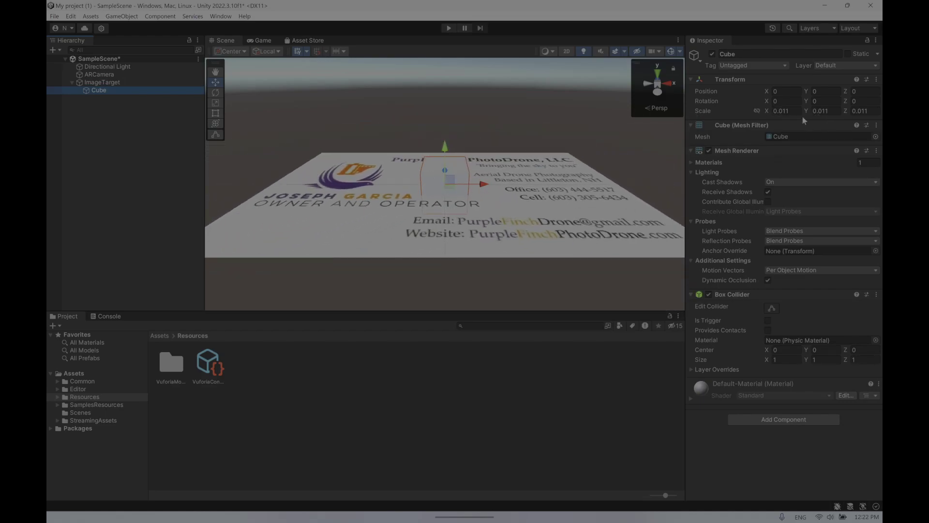
Step: Set the cube's scale to 0.02 on X, Y and Z
{"action": "left_click", "coordinate": [789, 110]}
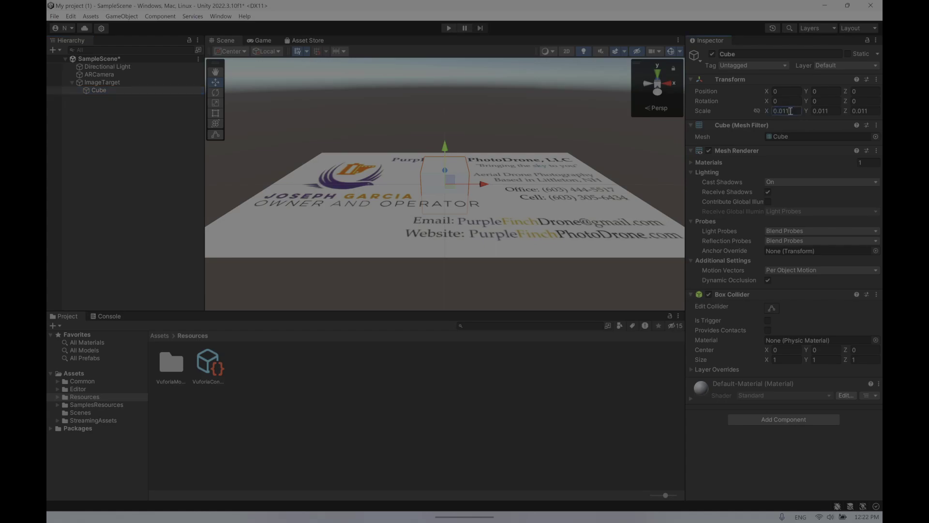
{"action": "key", "text": "BackSpace"}
{"action": "key", "text": "BackSpace"}
{"action": "type", "text": "2"}
{"action": "left_click", "coordinate": [829, 111]}
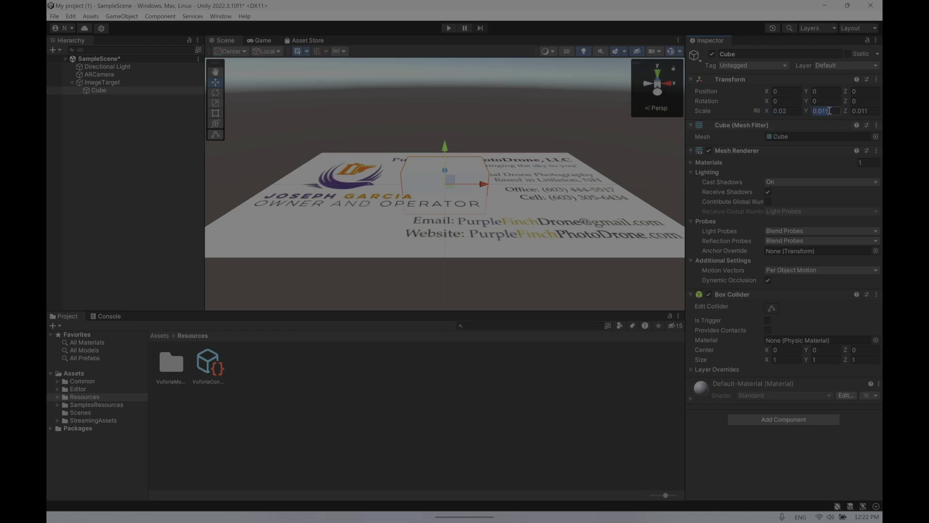
{"action": "key", "text": "BackSpace"}
{"action": "key", "text": "BackSpace"}
{"action": "type", "text": "2"}
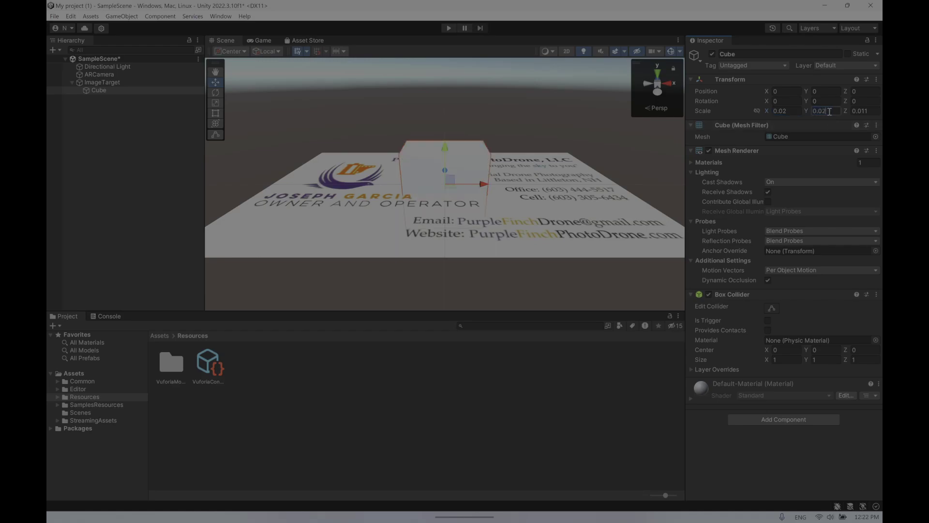
{"action": "left_click", "coordinate": [869, 110]}
{"action": "left_click", "coordinate": [869, 111]}
{"action": "key", "text": "BackSpace"}
{"action": "key", "text": "BackSpace"}
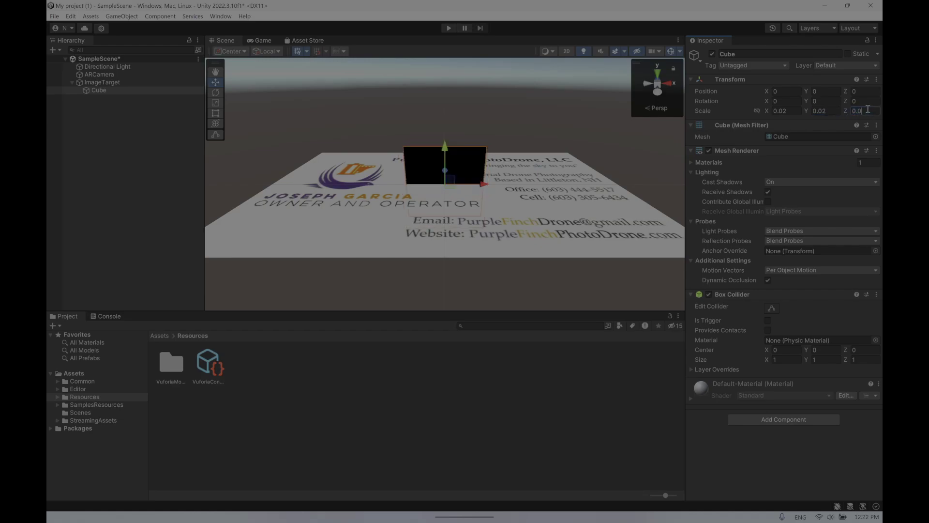
{"action": "type", "text": "2"}
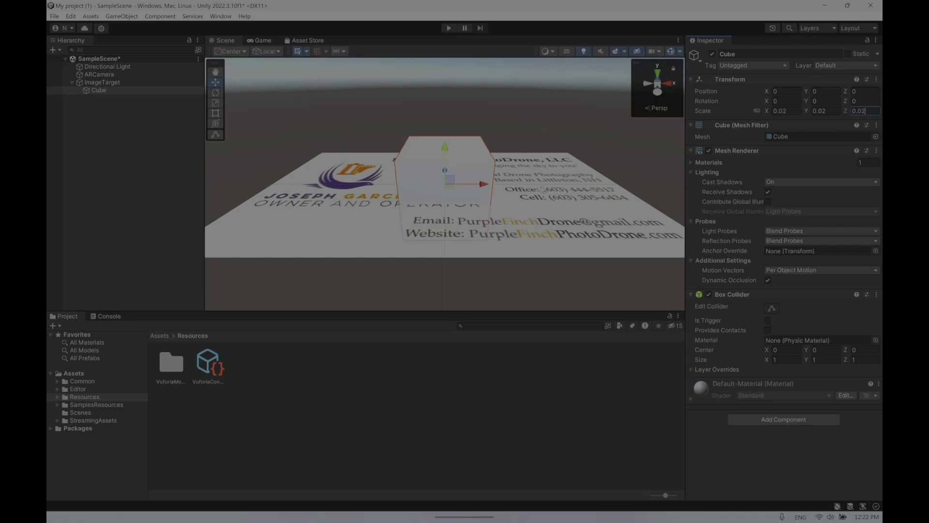
{"action": "scroll", "coordinate": [542, 189], "scroll_direction": "down", "scroll_amount": 2}
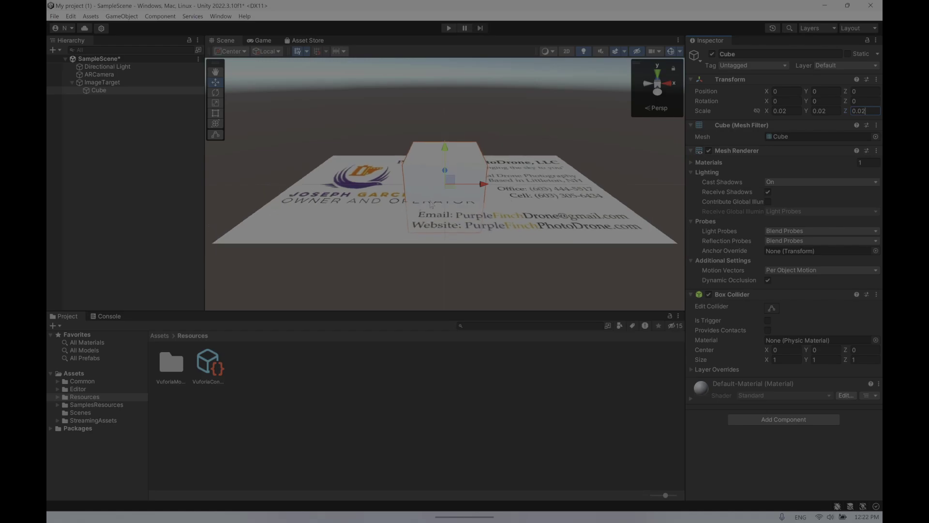
{"action": "scroll", "coordinate": [443, 195], "scroll_direction": "down", "scroll_amount": 1}
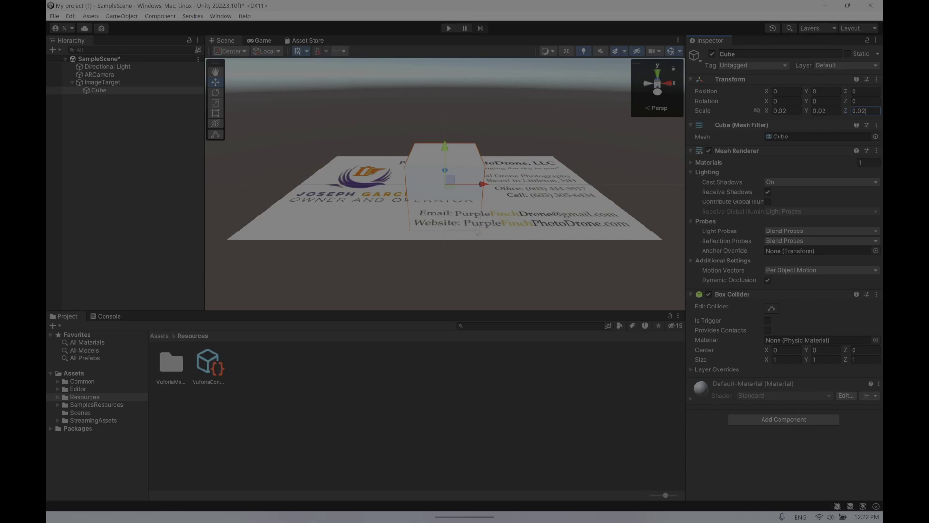
Step: Try raising the cube along Y by about 0.0099 in the scene, and reset its Y position to 0
{"action": "left_click_drag", "start_coordinate": [447, 151], "coordinate": [446, 119]}
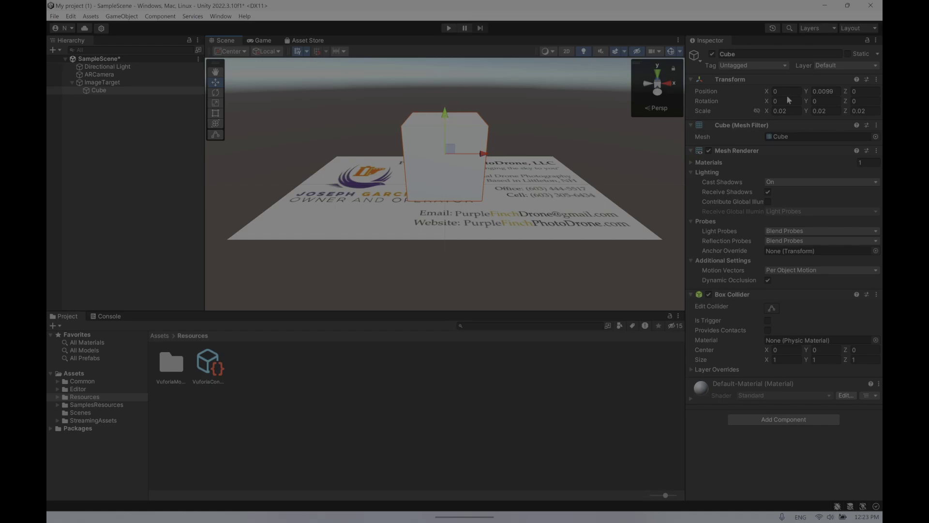
{"action": "left_click", "coordinate": [830, 91]}
{"action": "type", "text": "0"}
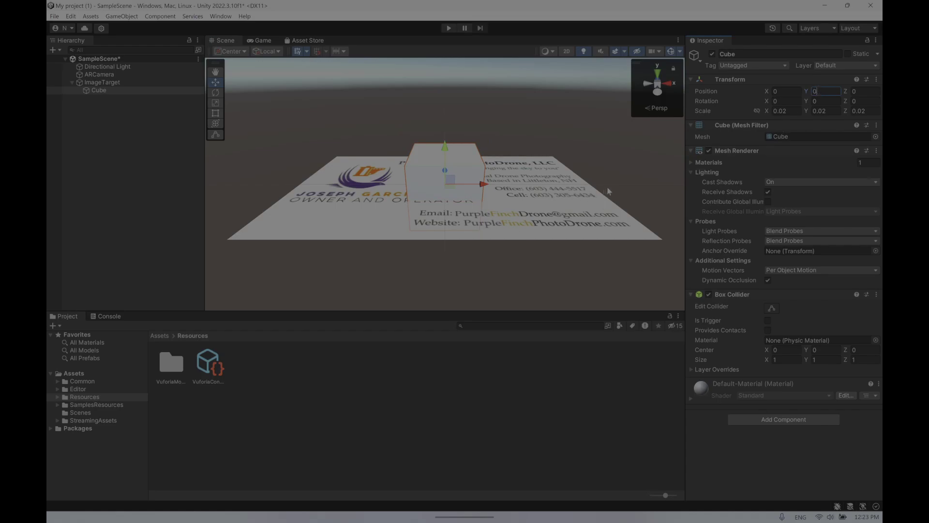
Step: Set the cube's Y position to 0.01 so that its base rests on the business card
{"action": "key", "text": "BackSpace"}
{"action": "type", "text": "0.05"}
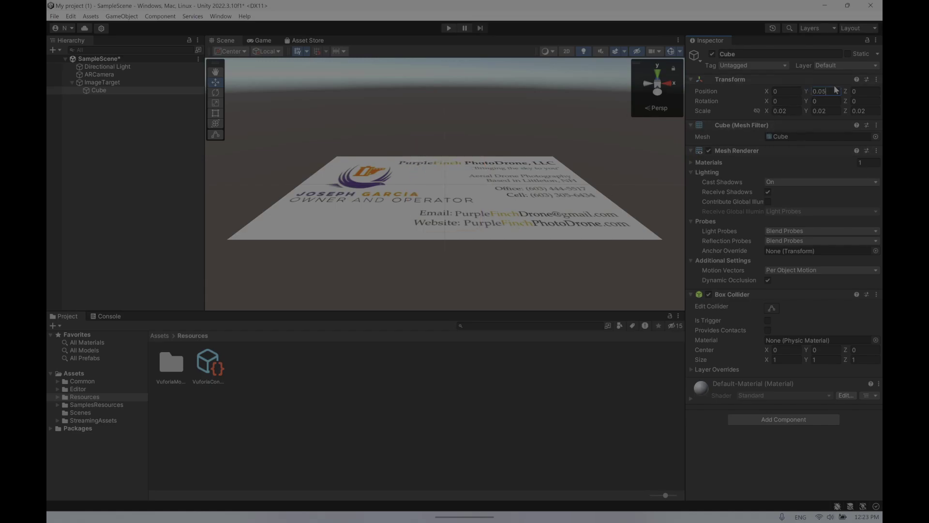
{"action": "type", "text": "050"}
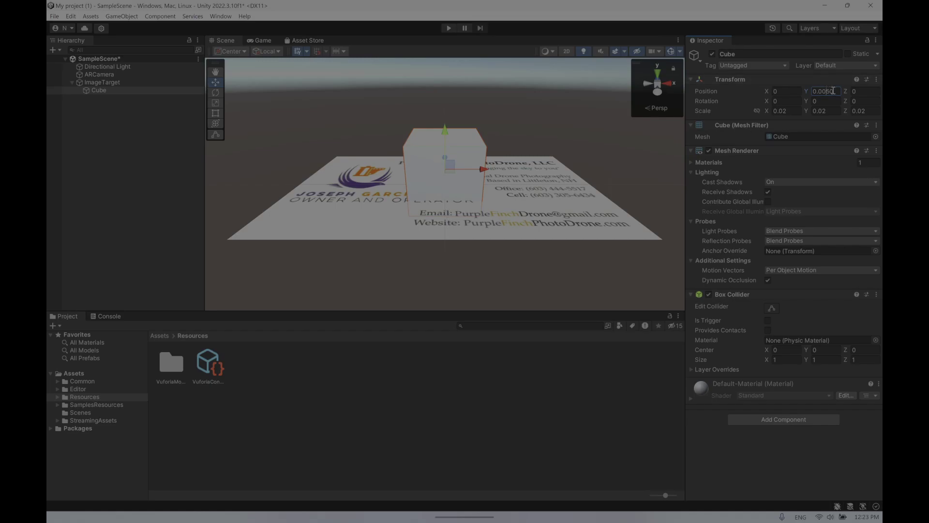
{"action": "left_click", "coordinate": [836, 90]}
{"action": "type", "text": "0.0051"}
{"action": "key", "text": "BackSpace"}
{"action": "type", "text": "9"}
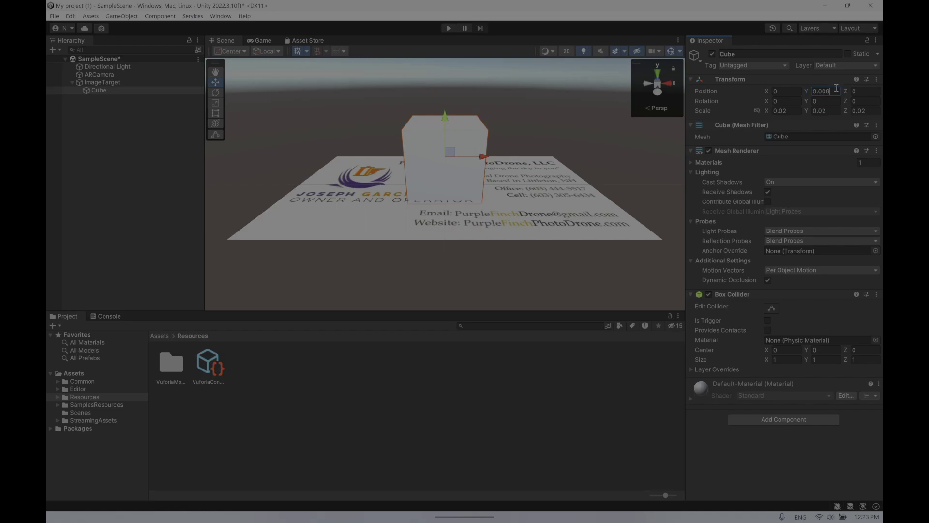
{"action": "key", "text": "BackSpace"}
{"action": "key", "text": "BackSpace"}
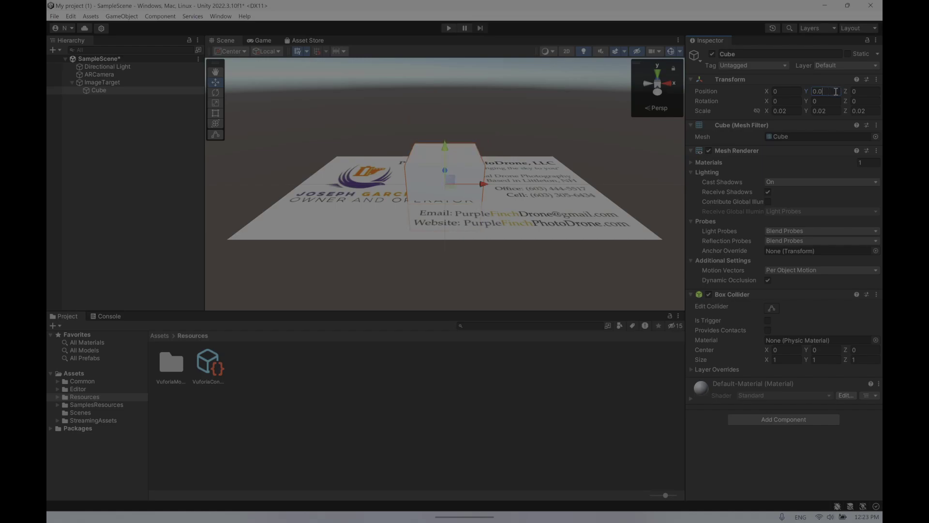
{"action": "type", "text": "1"}
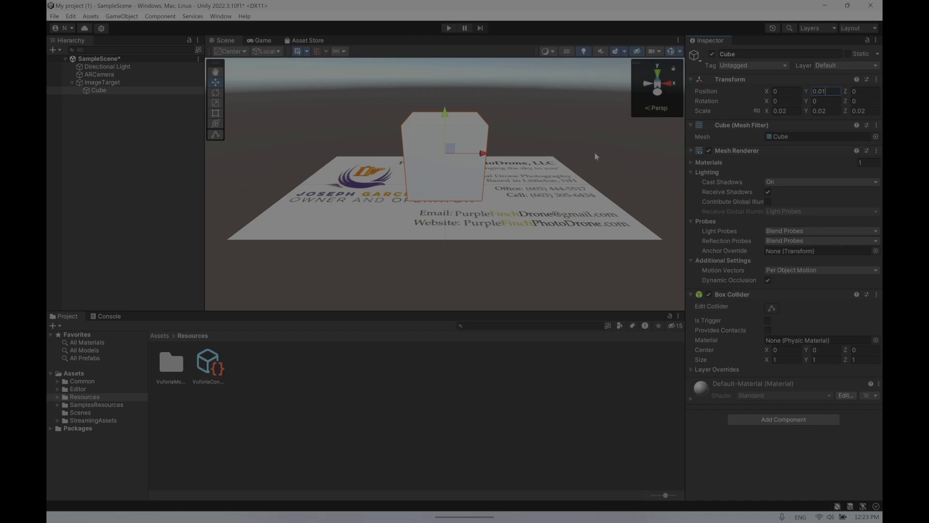
Step: Select the image target, view the scene in isometric projection, and return to perspective
{"action": "left_click", "coordinate": [622, 144]}
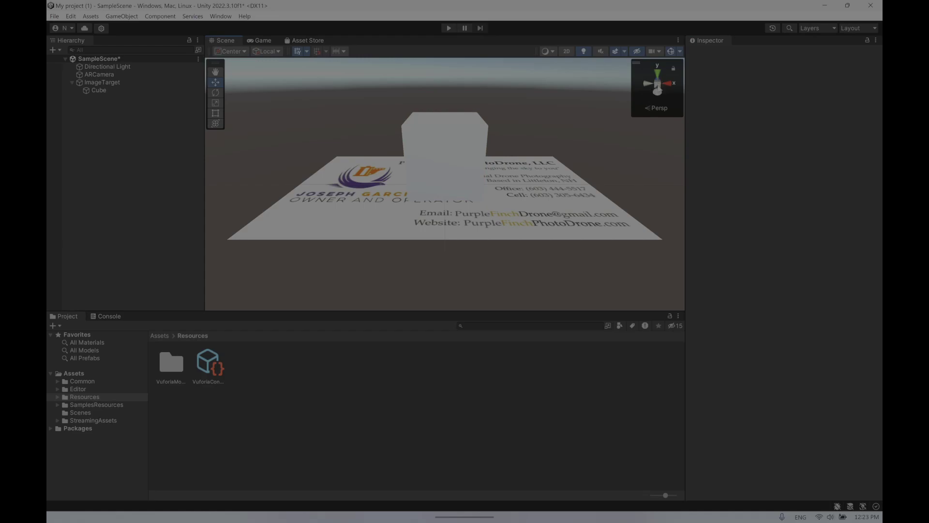
{"action": "left_click", "coordinate": [414, 208]}
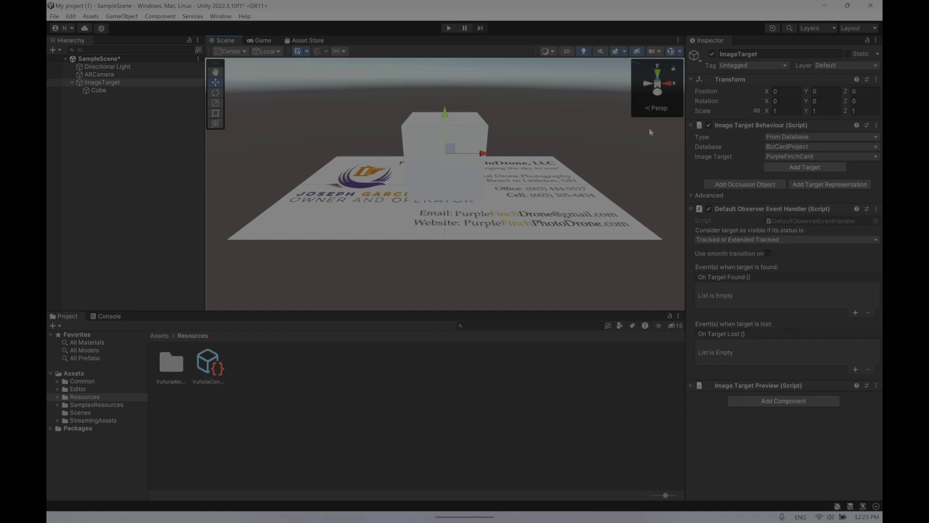
{"action": "right_click", "coordinate": [654, 95]}
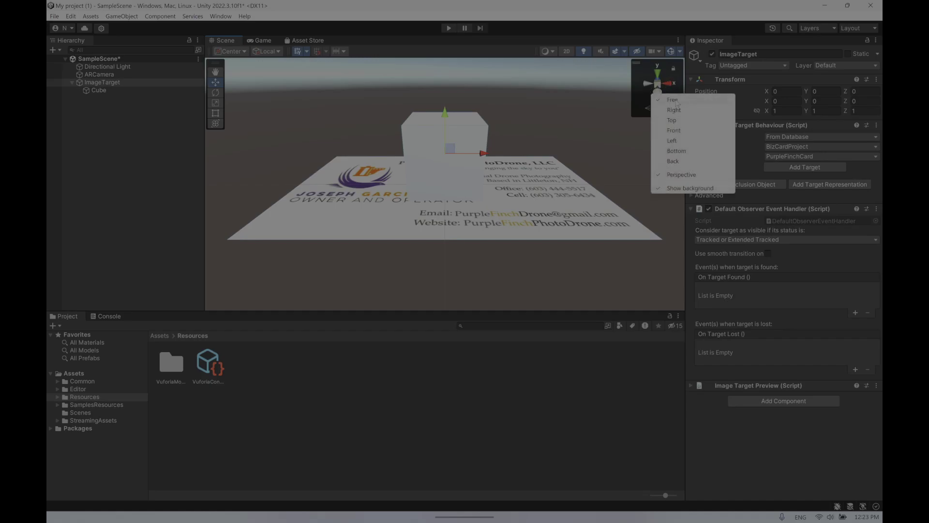
{"action": "left_click", "coordinate": [669, 176]}
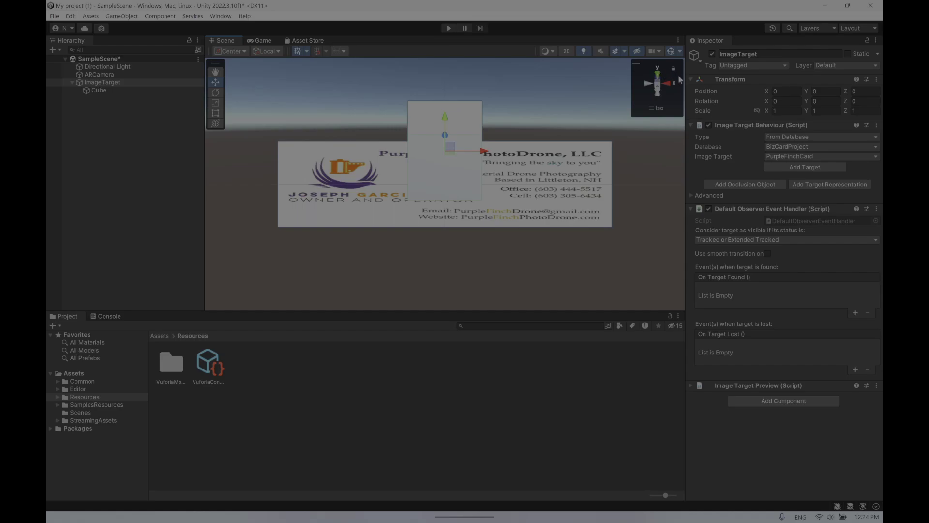
{"action": "mouse_move", "coordinate": [637, 67]}
{"action": "left_mouse_down"}
{"action": "mouse_move", "coordinate": [637, 80]}
{"action": "mouse_move", "coordinate": [637, 66]}
{"action": "left_mouse_up"}
{"action": "left_click", "coordinate": [660, 108]}
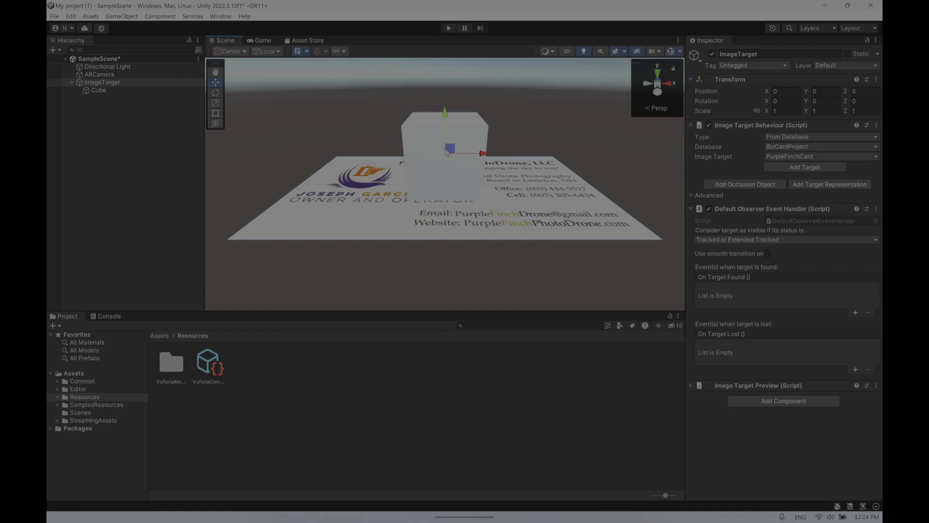
Step: Switch the cube's Y position to 0, to 0.01 and back to 0 to compare how it sits on the card
{"action": "left_click", "coordinate": [129, 85]}
{"action": "left_click", "coordinate": [103, 91]}
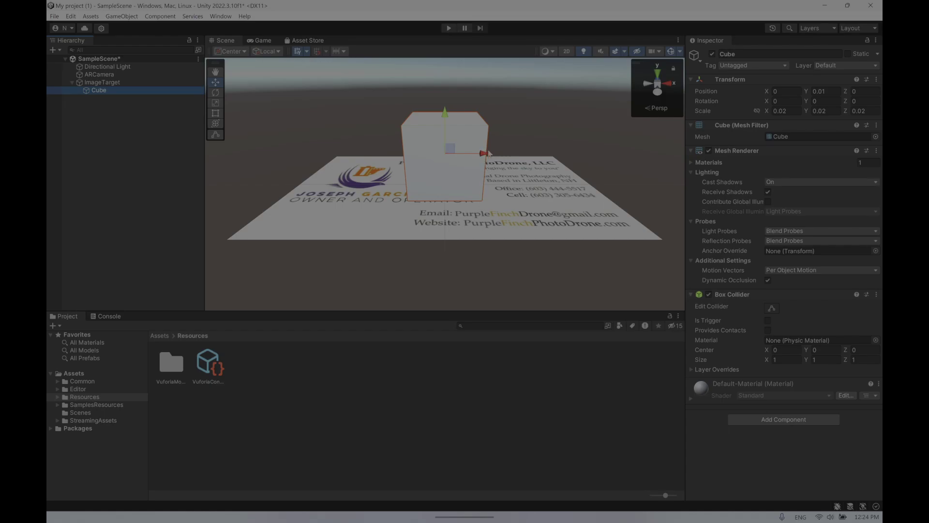
{"action": "left_click", "coordinate": [818, 91]}
{"action": "type", "text": "0"}
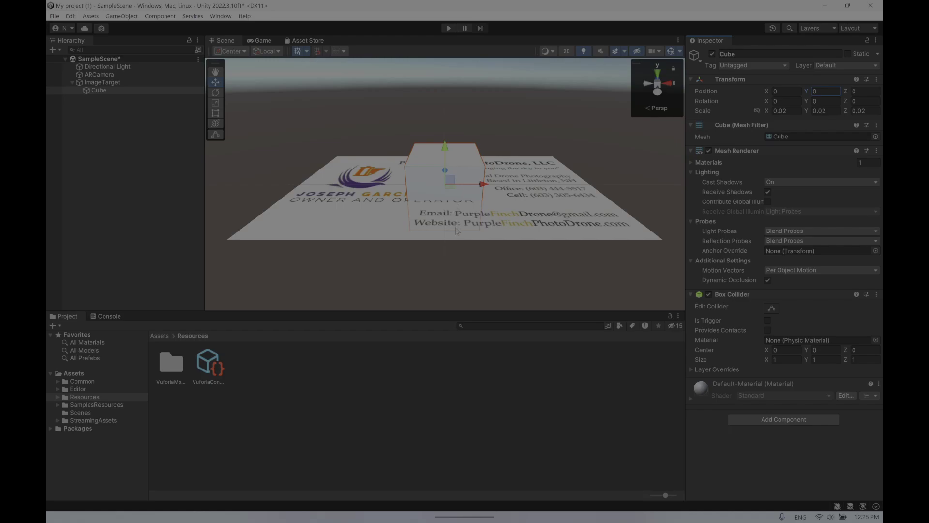
{"action": "left_click", "coordinate": [828, 90]}
{"action": "type", "text": ".01"}
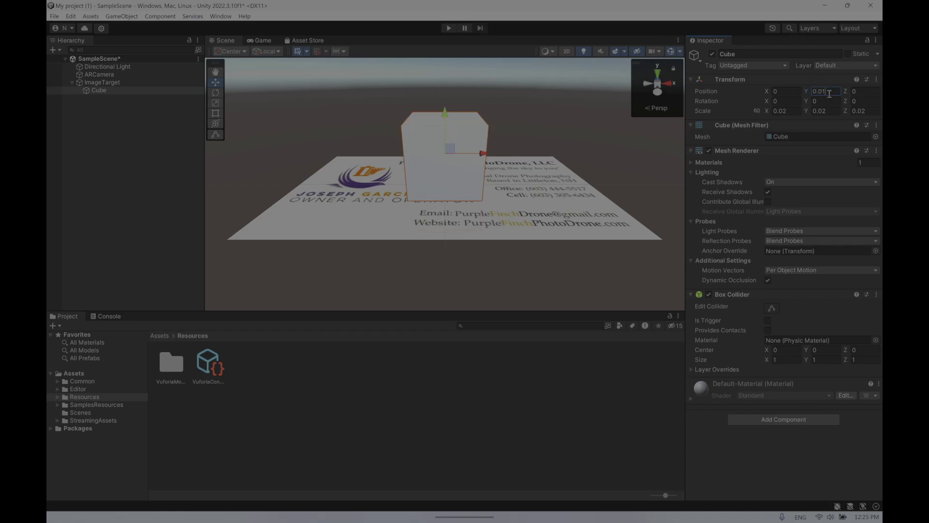
{"action": "key", "text": "BackSpace"}
{"action": "key", "text": "BackSpace"}
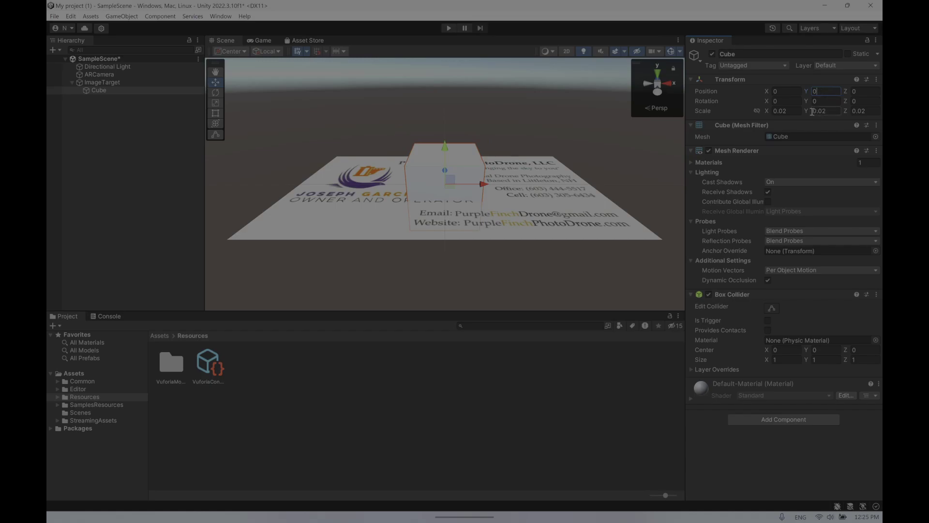
Step: Enlarge the cube to a scale of 0.04 on X, Y and Z
{"action": "left_click", "coordinate": [791, 110]}
{"action": "type", "text": "4"}
{"action": "left_click", "coordinate": [828, 111]}
{"action": "type", "text": "0.04"}
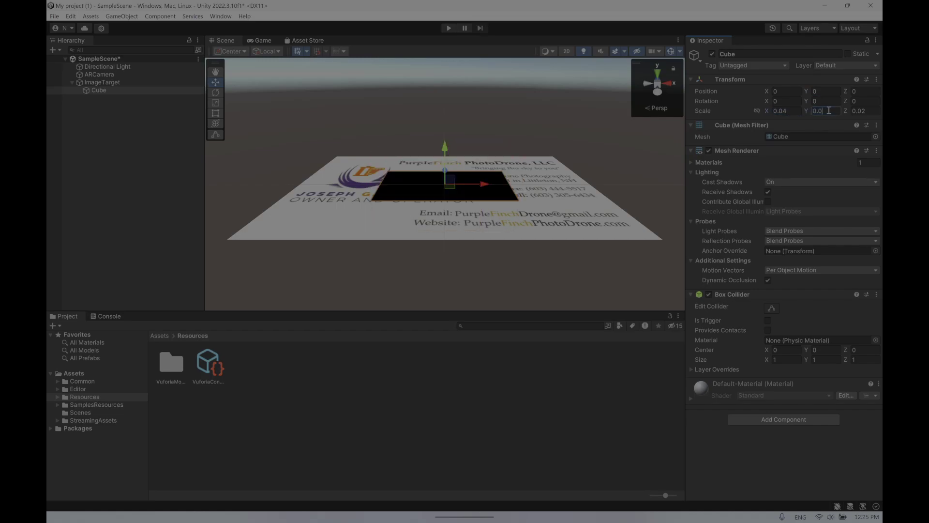
{"action": "left_click", "coordinate": [871, 111]}
{"action": "type", "text": "0.0"}
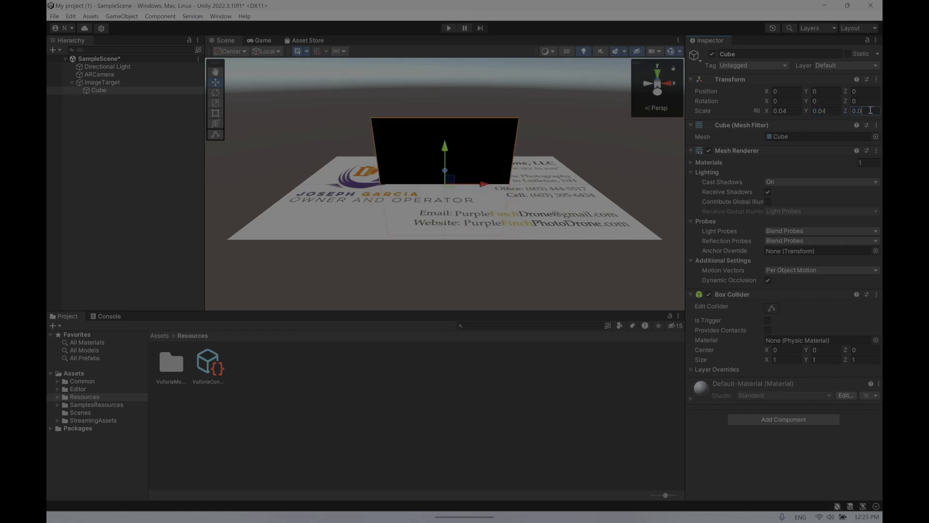
{"action": "type", "text": "4"}
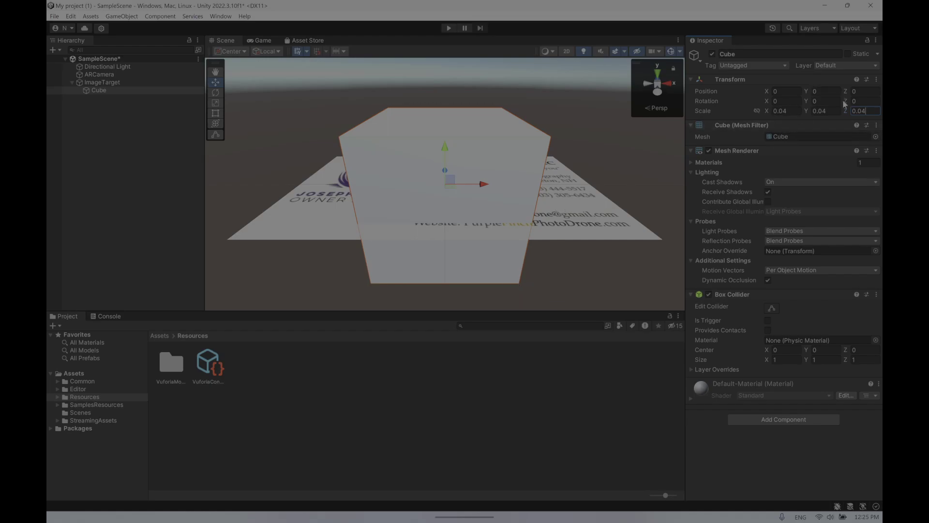
Step: Set the enlarged cube's Y position to 0.02 so that it rests on the card
{"action": "left_click", "coordinate": [865, 91]}
{"action": "left_click", "coordinate": [813, 92]}
{"action": "left_click", "coordinate": [787, 91]}
{"action": "left_click", "coordinate": [831, 91]}
{"action": "left_click", "coordinate": [823, 92]}
{"action": "type", "text": ".01"}
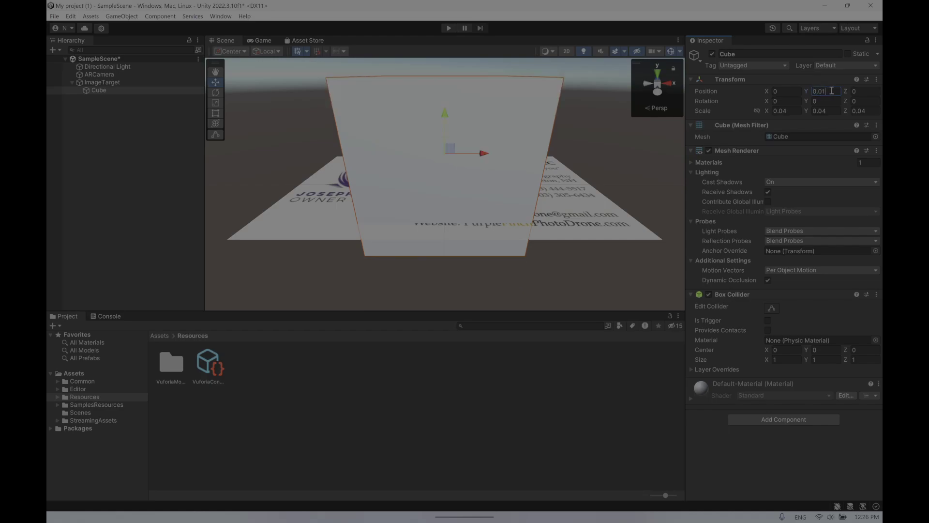
{"action": "key", "text": "BackSpace"}
{"action": "type", "text": "2"}
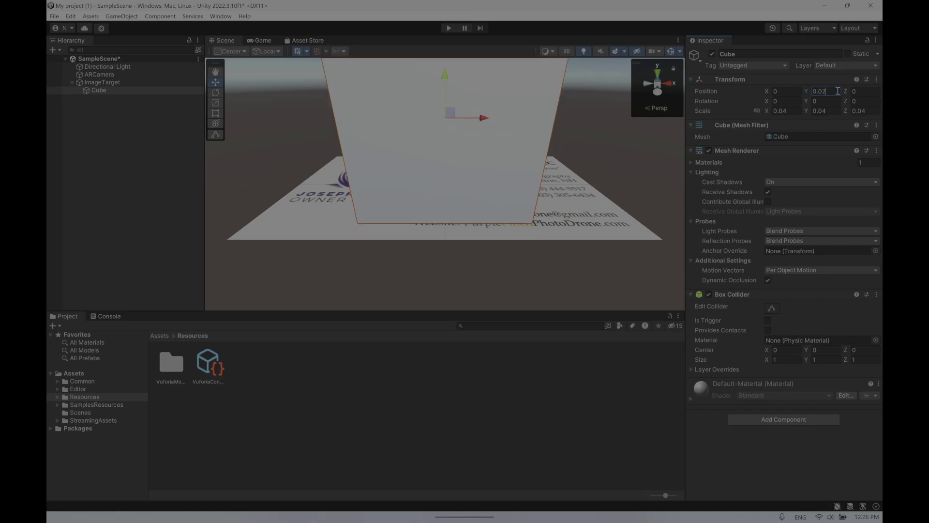
{"action": "left_click", "coordinate": [283, 220]}
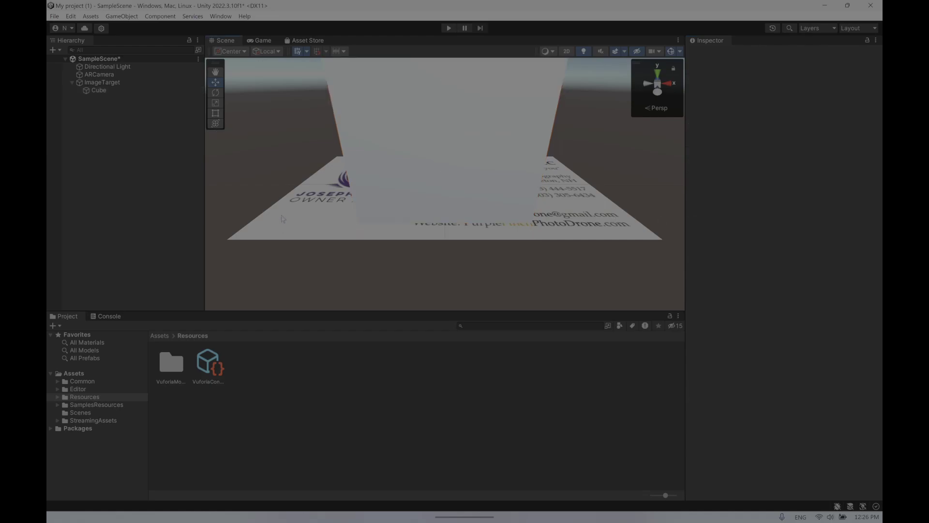
{"action": "scroll", "coordinate": [360, 142], "scroll_direction": "down", "scroll_amount": 6}
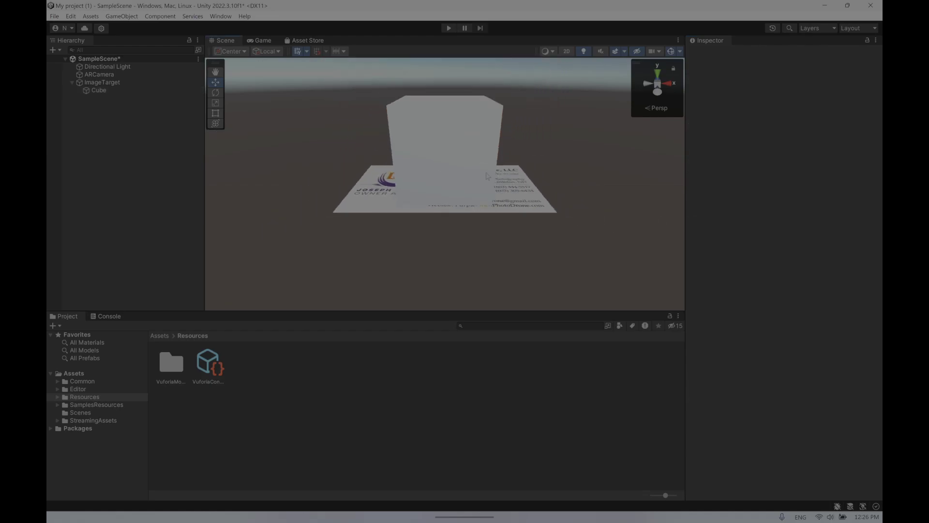
Step: Select the cube under ImageTarget and set its Y position to 0.01
{"action": "left_click", "coordinate": [107, 91]}
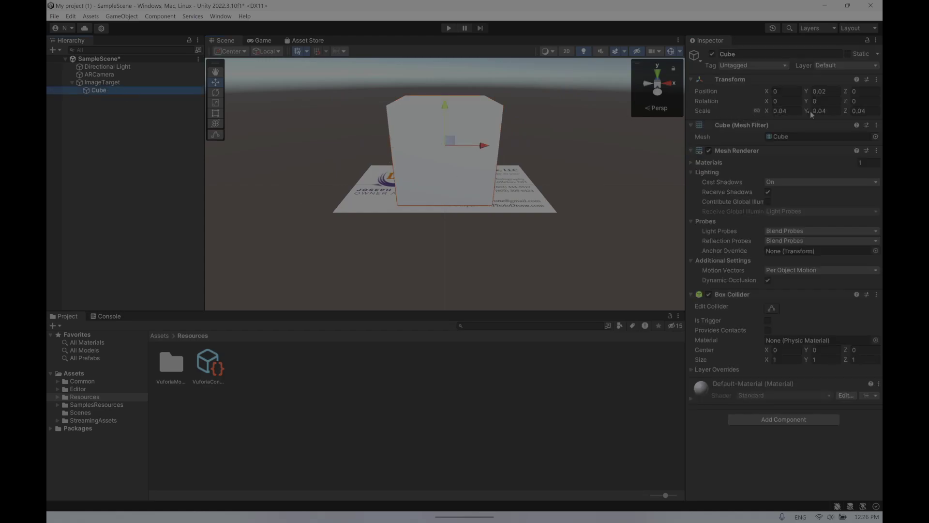
{"action": "left_click", "coordinate": [826, 92]}
{"action": "left_click", "coordinate": [827, 90]}
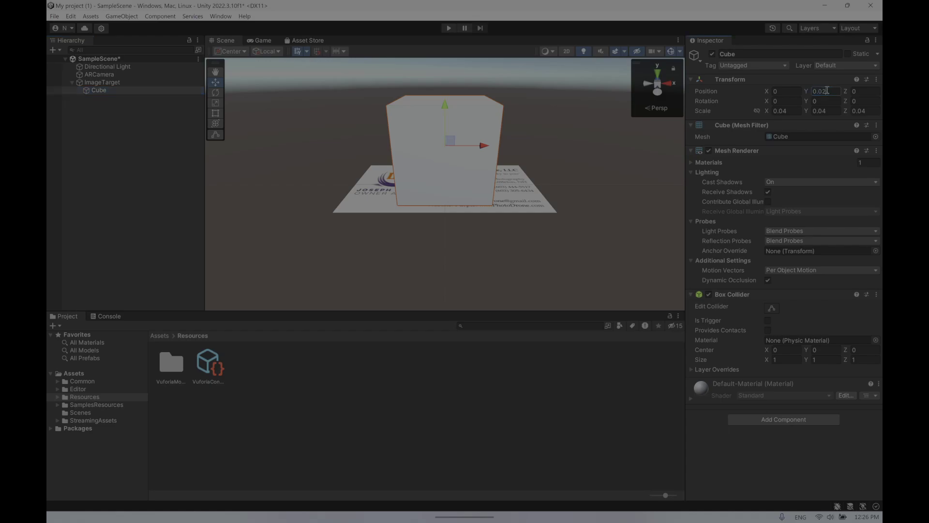
{"action": "key", "text": "BackSpace"}
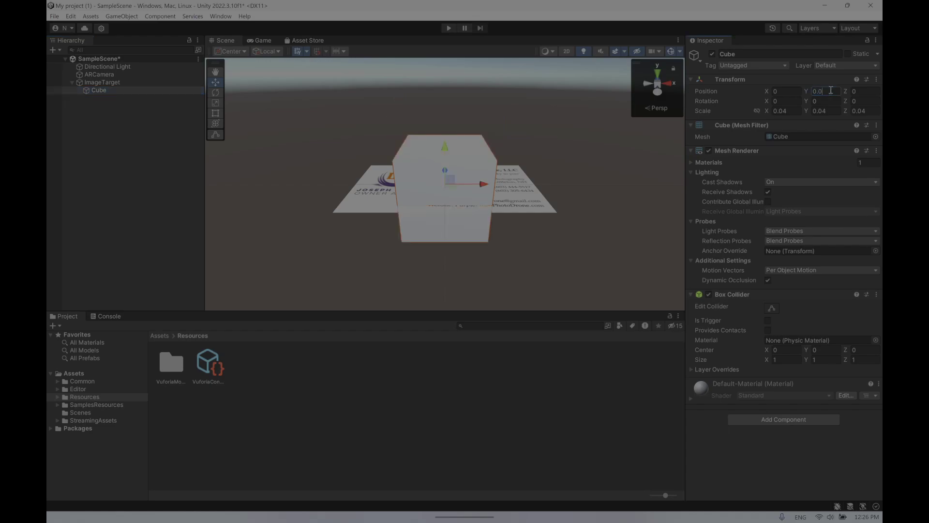
{"action": "type", "text": "1"}
Step: Reduce the cube's scale to 0.02 on X, Y and Z
{"action": "left_click", "coordinate": [828, 109]}
{"action": "type", "text": "0.02"}
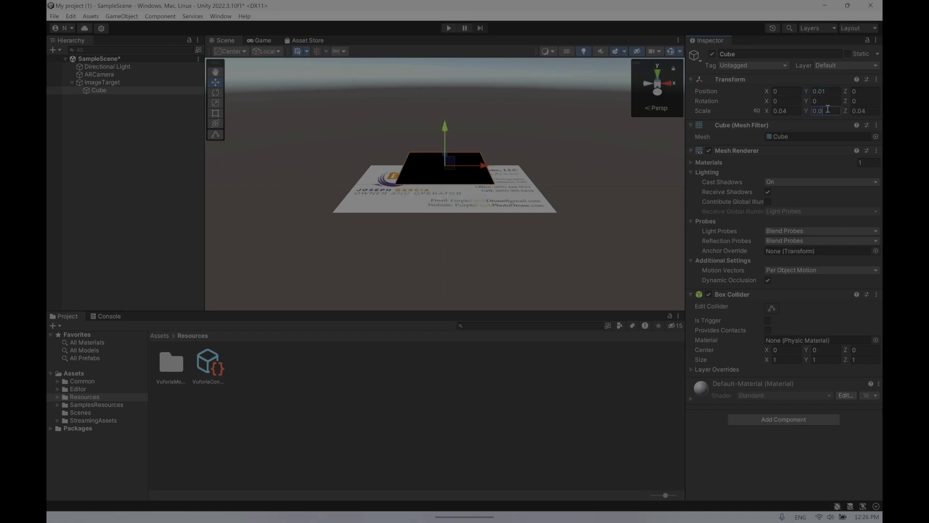
{"action": "left_click", "coordinate": [794, 110]}
{"action": "type", "text": "0.02"}
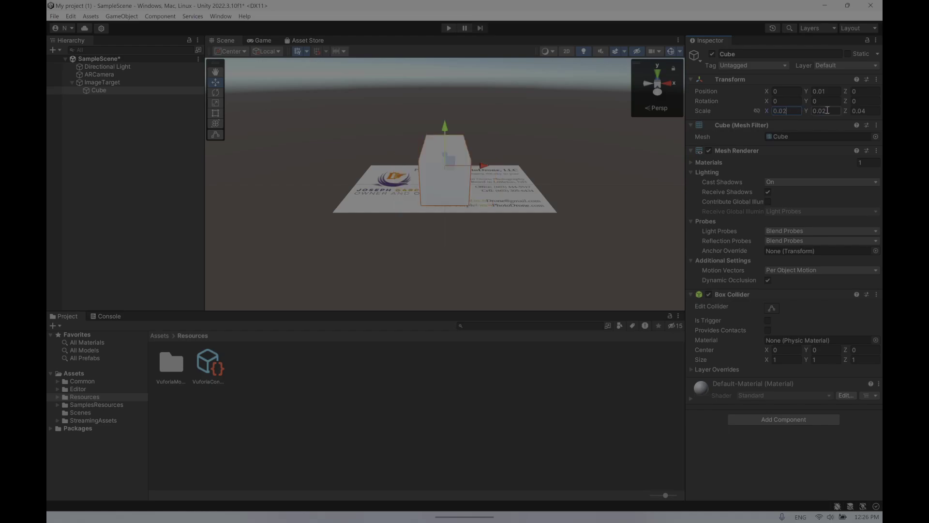
{"action": "left_click", "coordinate": [872, 109]}
{"action": "type", "text": "0.02"}
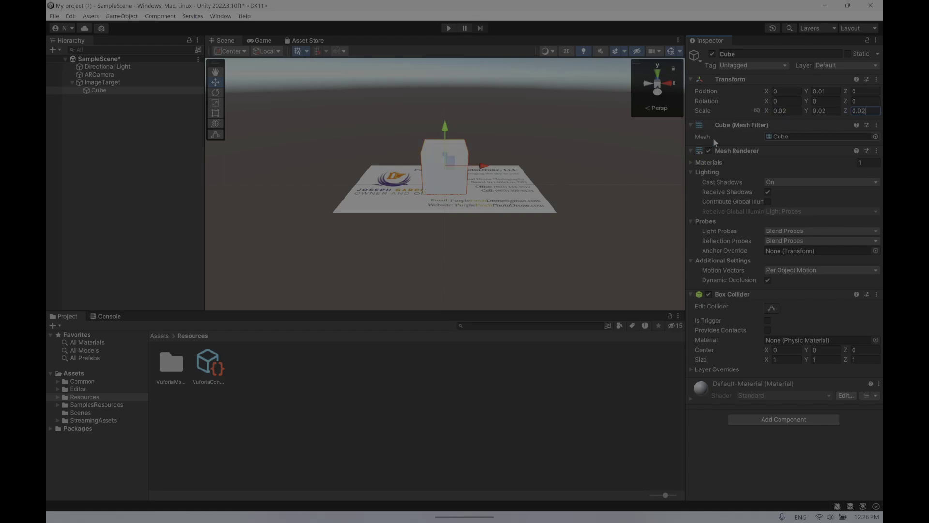
Step: Try the cube at a Y position of 0.015, return it to 0.01 and save the scene
{"action": "left_click", "coordinate": [826, 90]}
{"action": "type", "text": "5"}
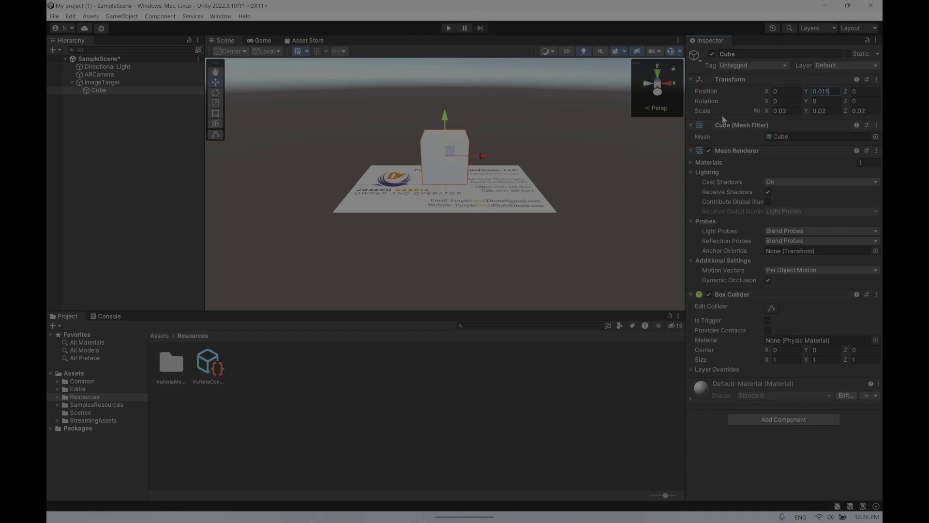
{"action": "key", "text": "BackSpace"}
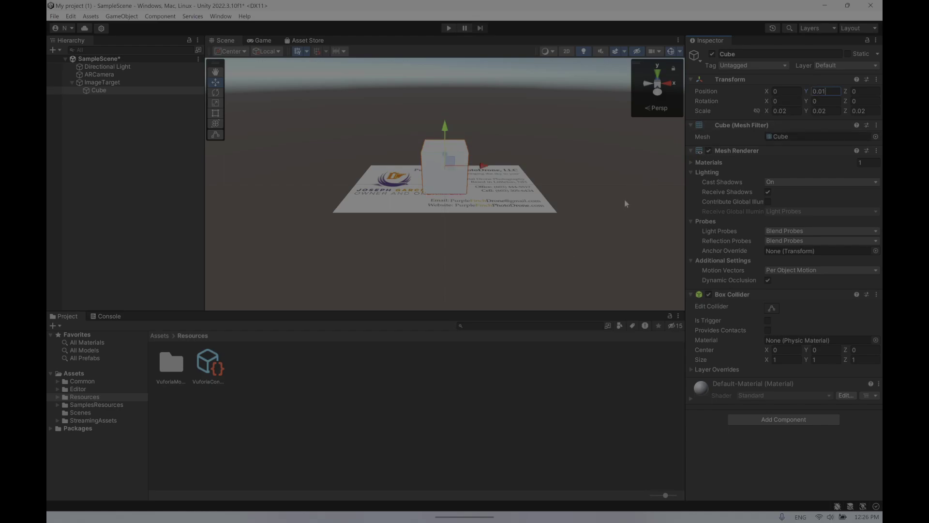
{"action": "key", "text": "ctrl+s"}
Step: Select the cube on the card, try the Capsule mesh on it and switch back to the Cube mesh
{"action": "left_click", "coordinate": [415, 198]}
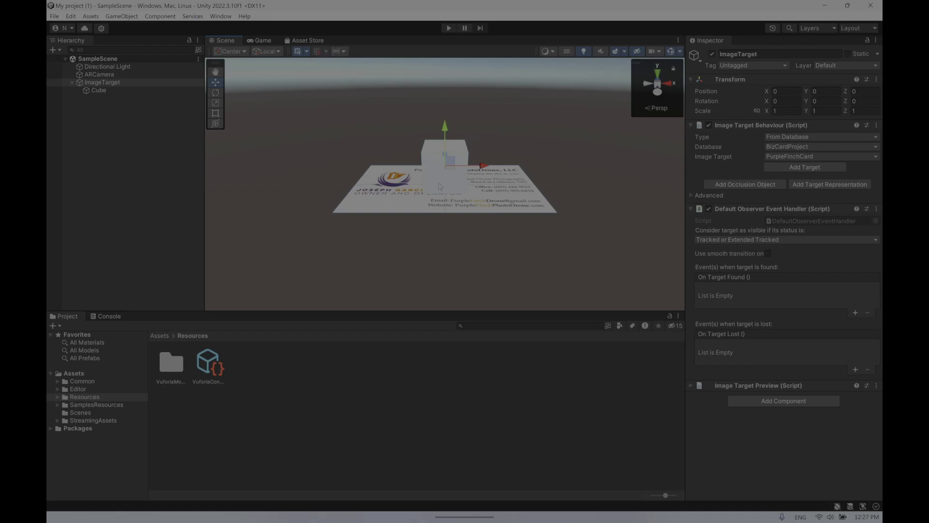
{"action": "left_click", "coordinate": [440, 187]}
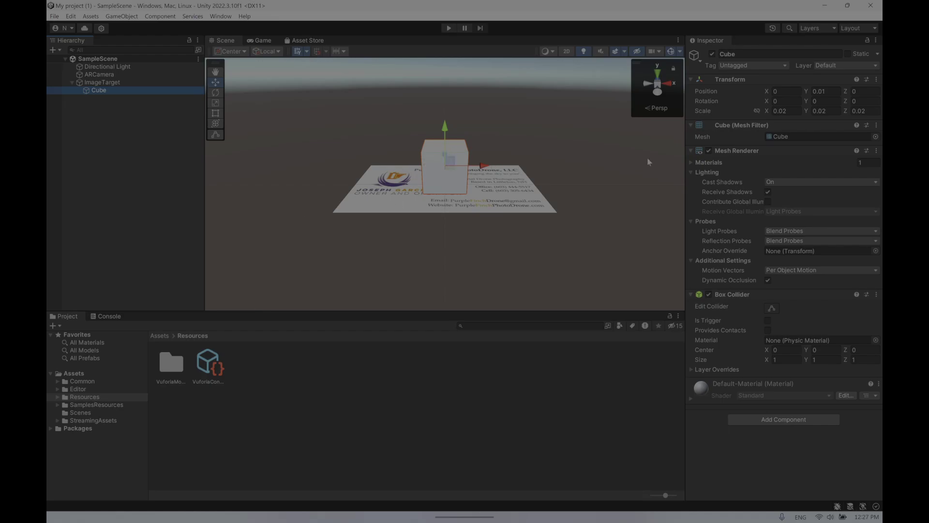
{"action": "left_click", "coordinate": [876, 136]}
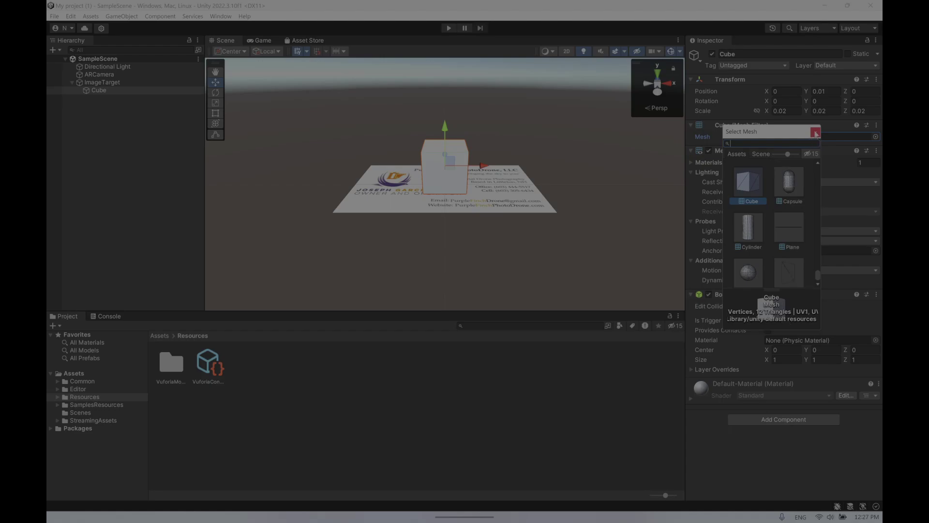
{"action": "left_click", "coordinate": [815, 132]}
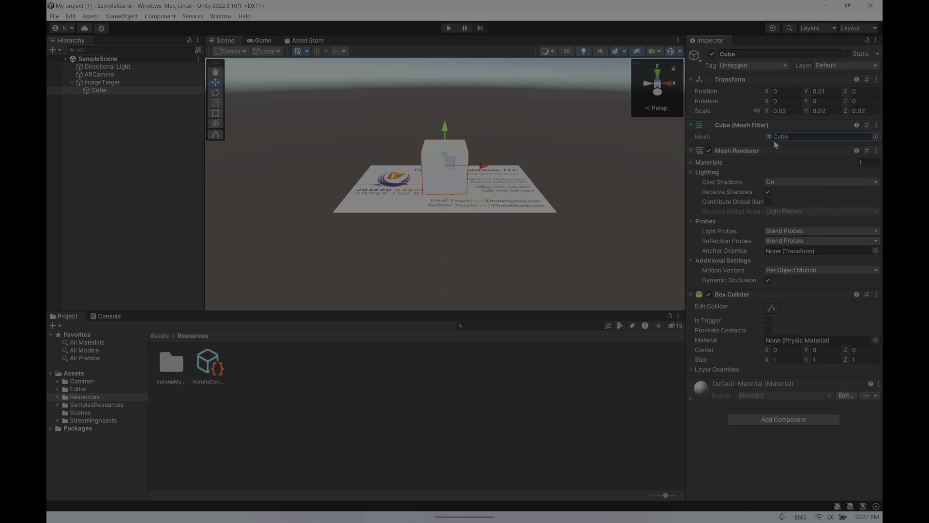
{"action": "left_click", "coordinate": [875, 137]}
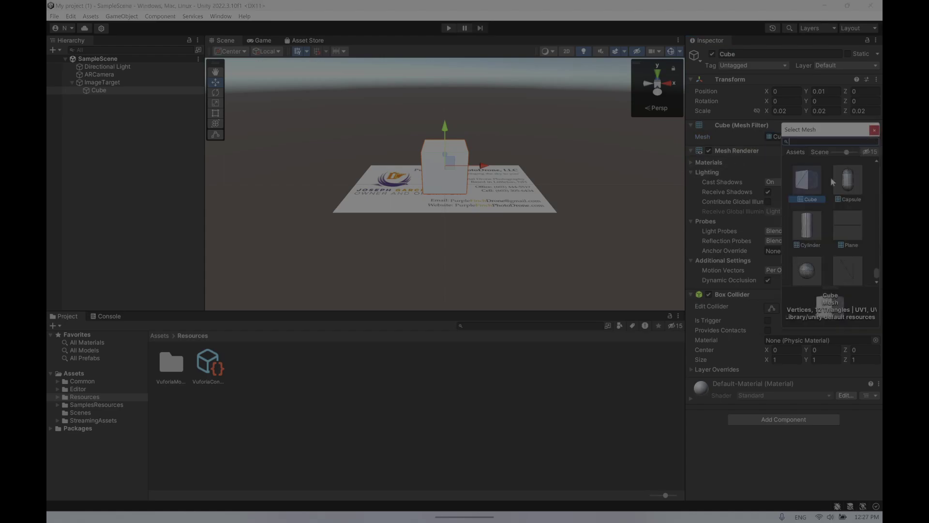
{"action": "left_click", "coordinate": [847, 180]}
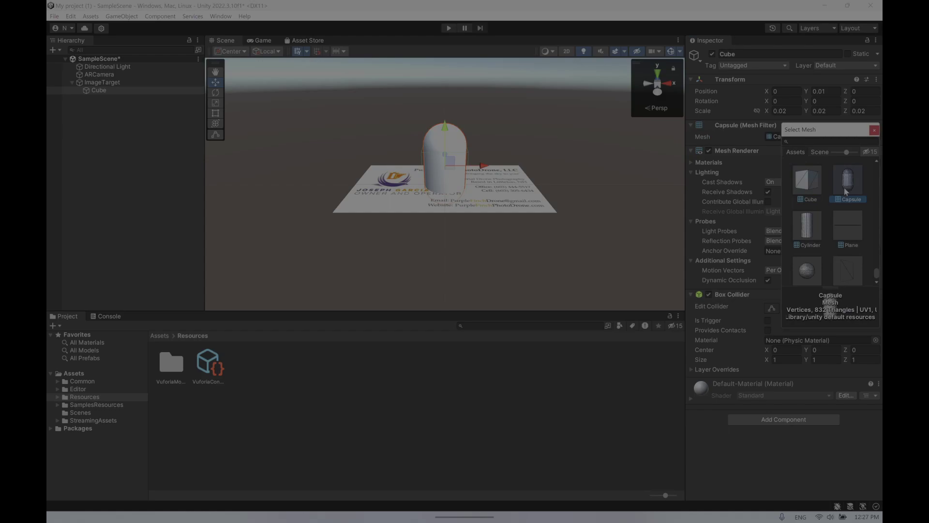
{"action": "left_click", "coordinate": [818, 188]}
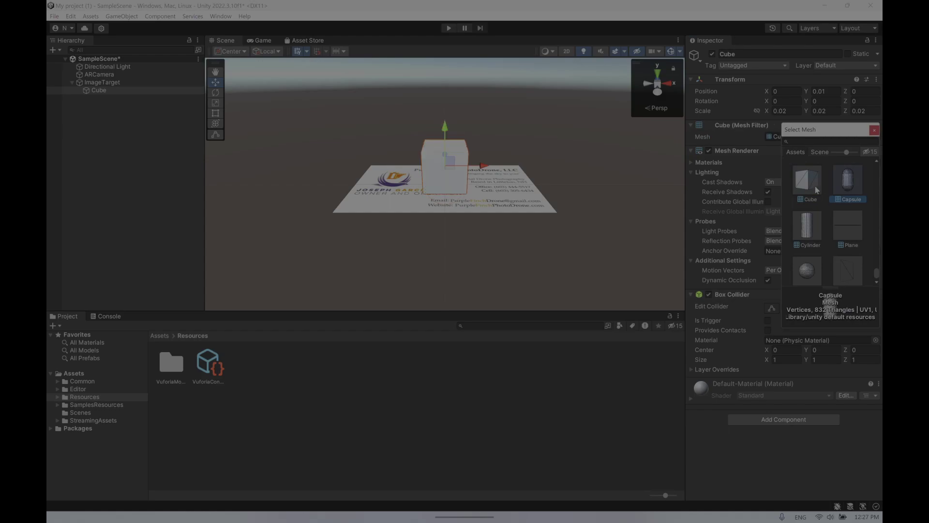
{"action": "left_click", "coordinate": [874, 130]}
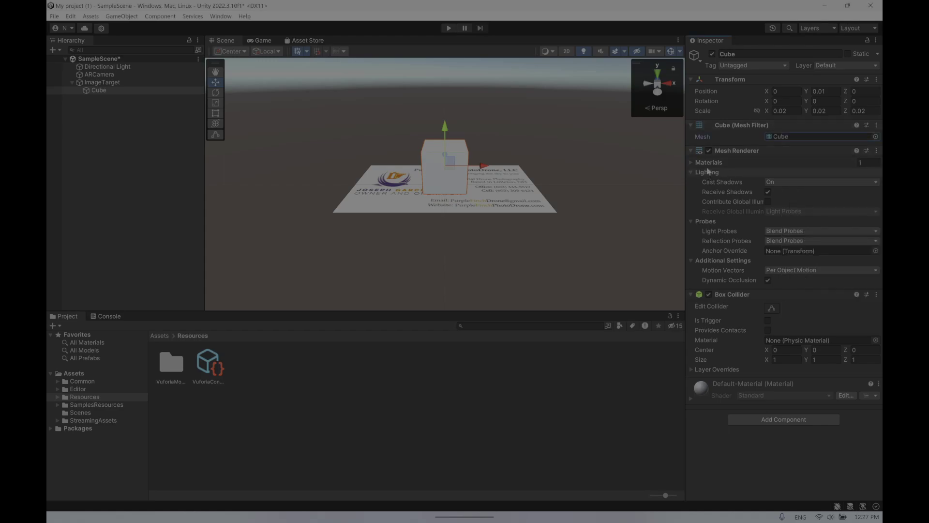
Step: Try other built-in materials on the cube, including Default-ParticleSystem and Default-Skybox, and switch back to Default-Material
{"action": "left_click", "coordinate": [691, 162]}
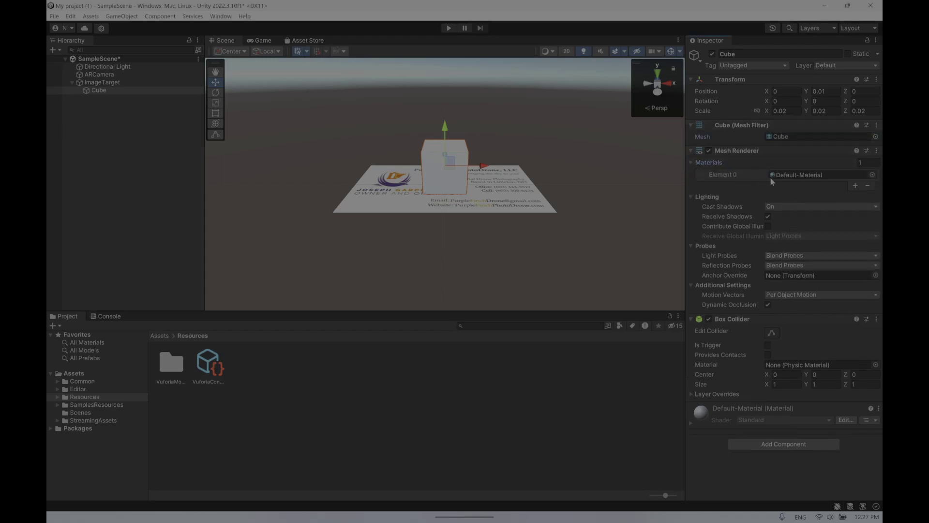
{"action": "left_click", "coordinate": [873, 175]}
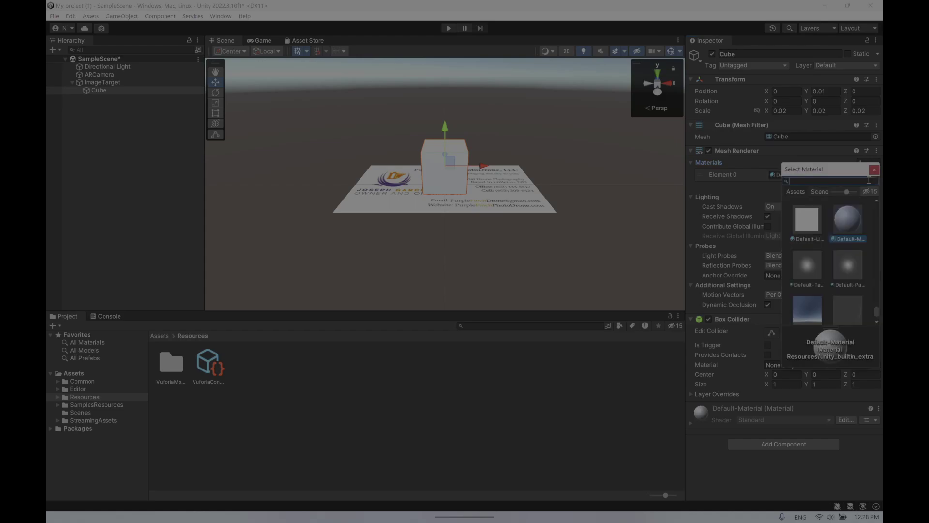
{"action": "left_click", "coordinate": [850, 225]}
{"action": "left_click", "coordinate": [799, 277]}
{"action": "left_click", "coordinate": [841, 270]}
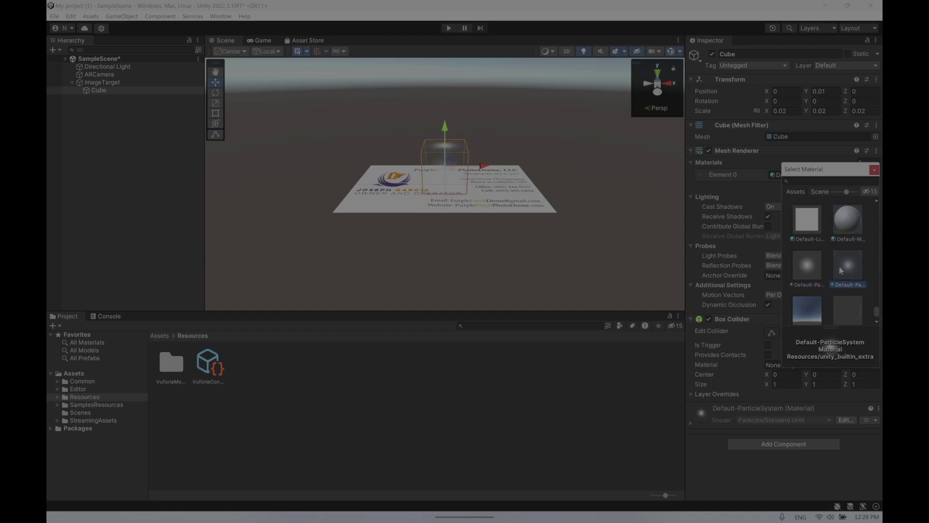
{"action": "left_click", "coordinate": [816, 319]}
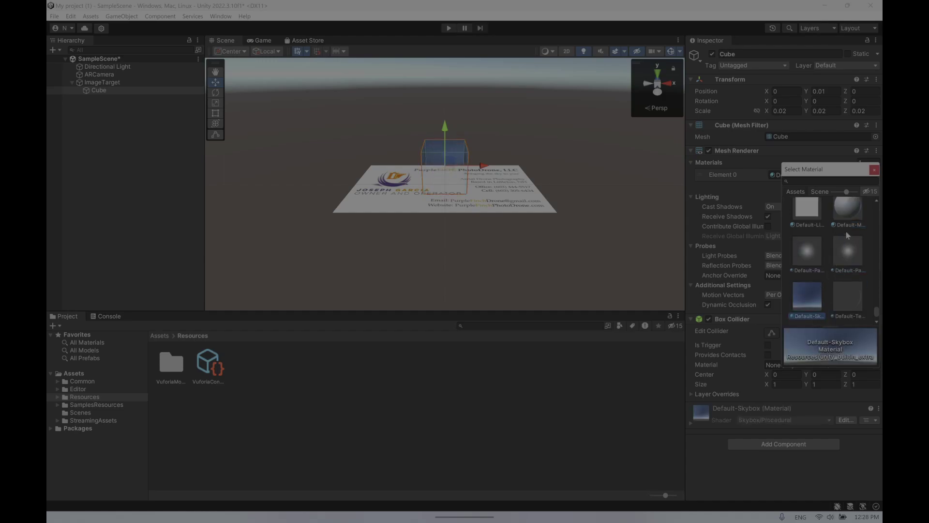
{"action": "left_click", "coordinate": [845, 209]}
{"action": "key", "text": "Left"}
{"action": "left_click", "coordinate": [849, 227]}
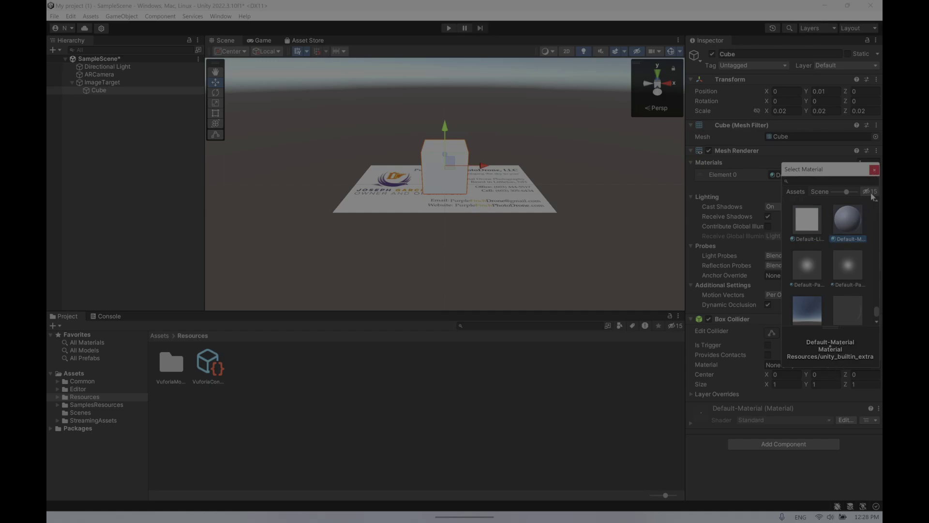
{"action": "left_click", "coordinate": [873, 169]}
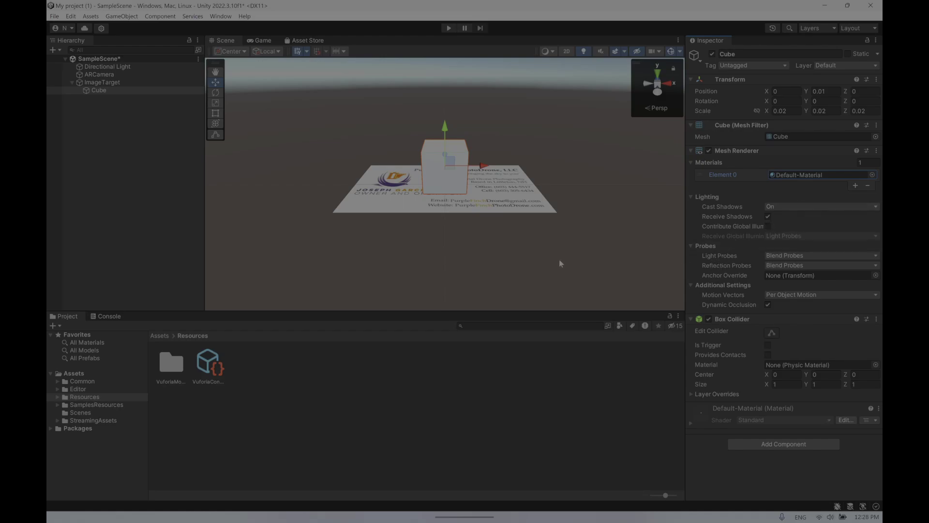
{"action": "mouse_move", "coordinate": [620, 520]}
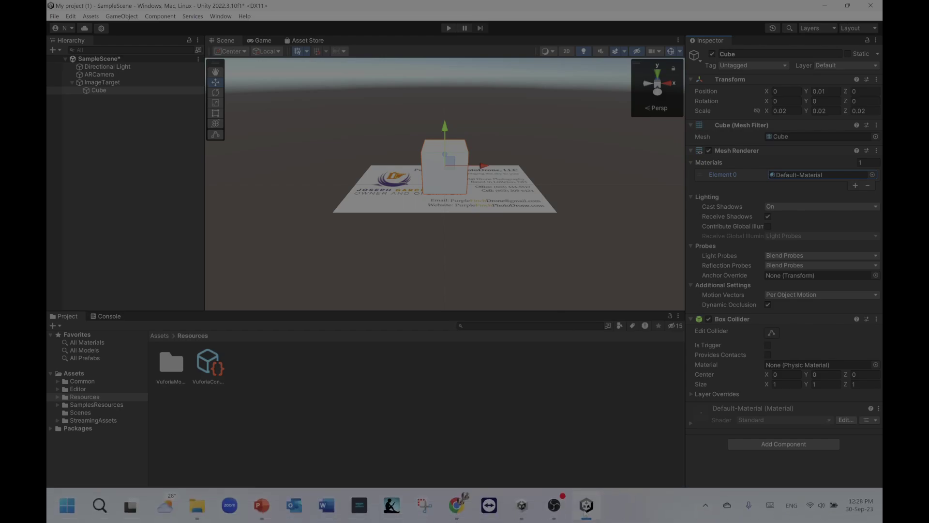
{"action": "left_click", "coordinate": [556, 505]}
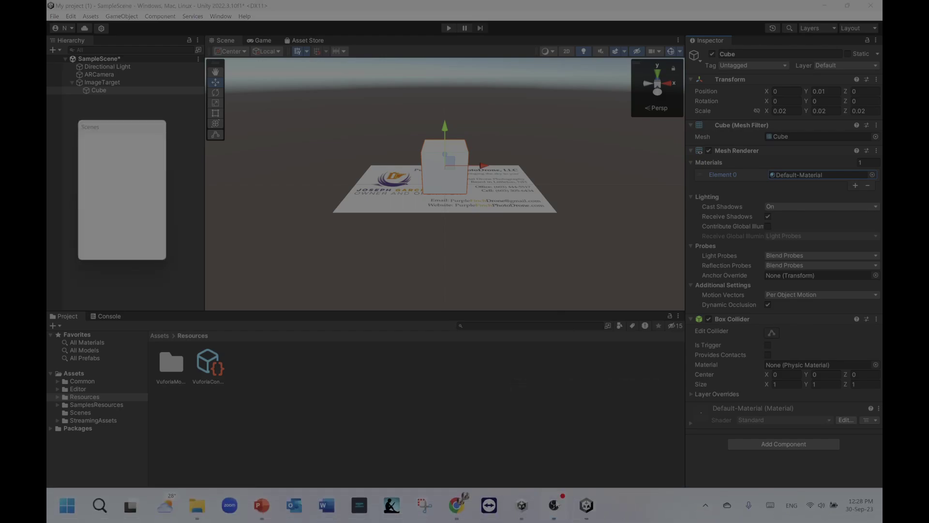